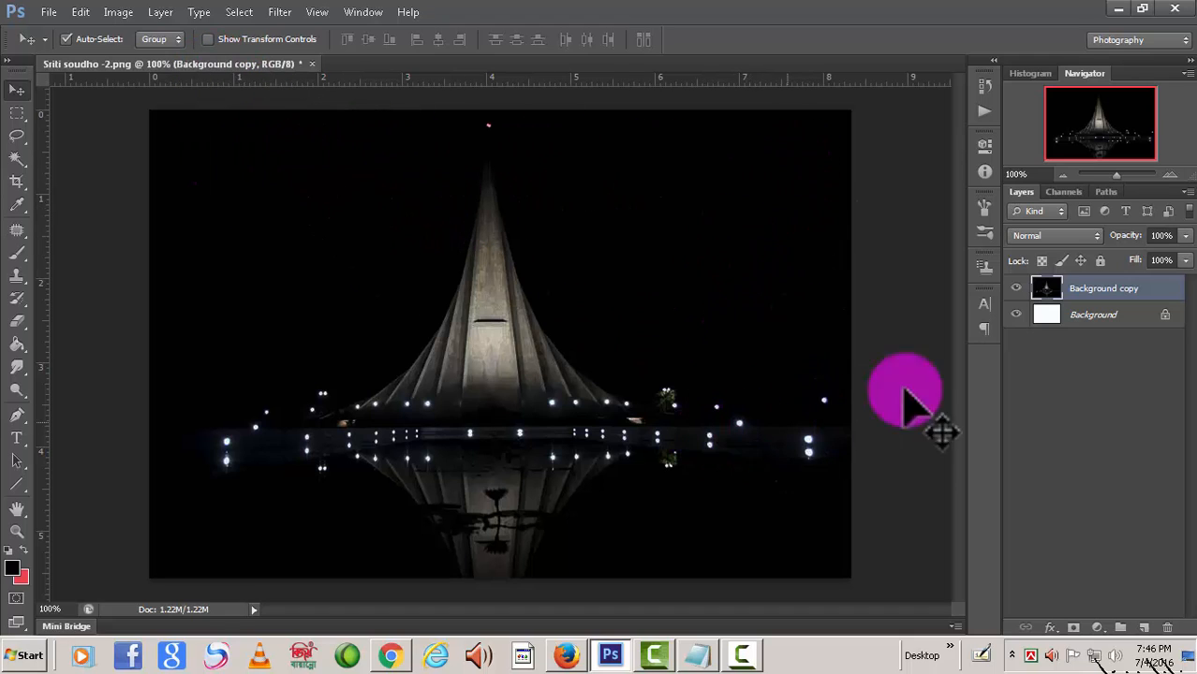
# Select the Background copy layer and open the FIRE6 image from the FIRE folder on the desktop
pyautogui.click(1121, 317)
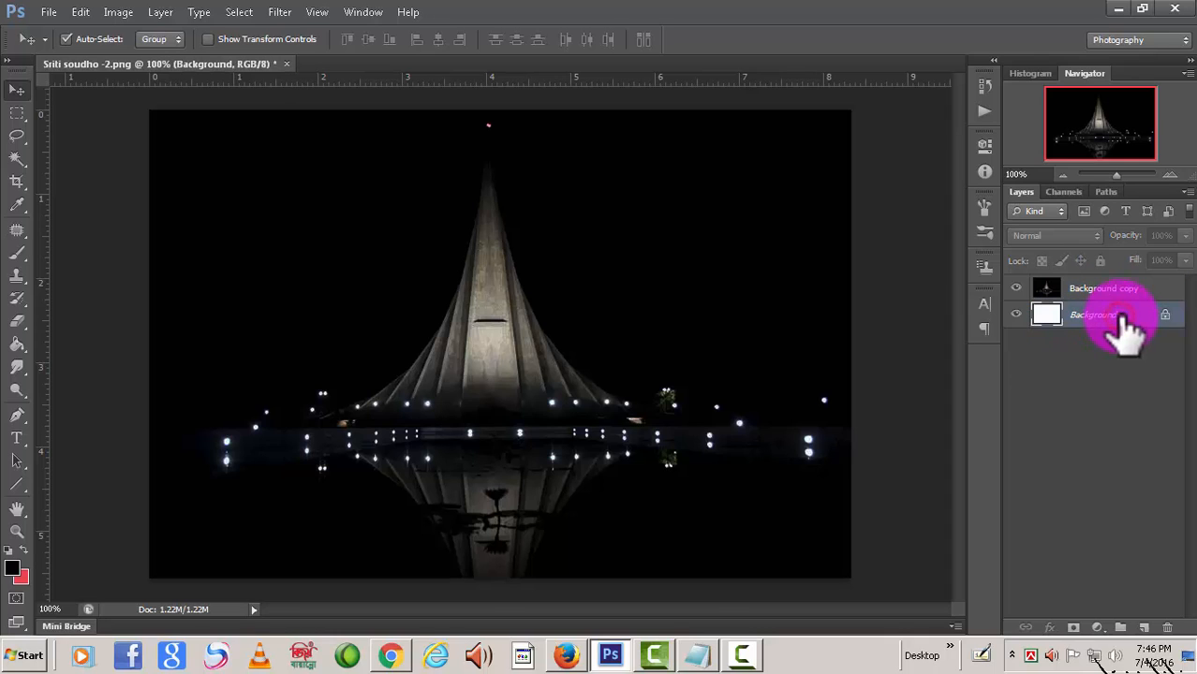
pyautogui.click(1150, 289)
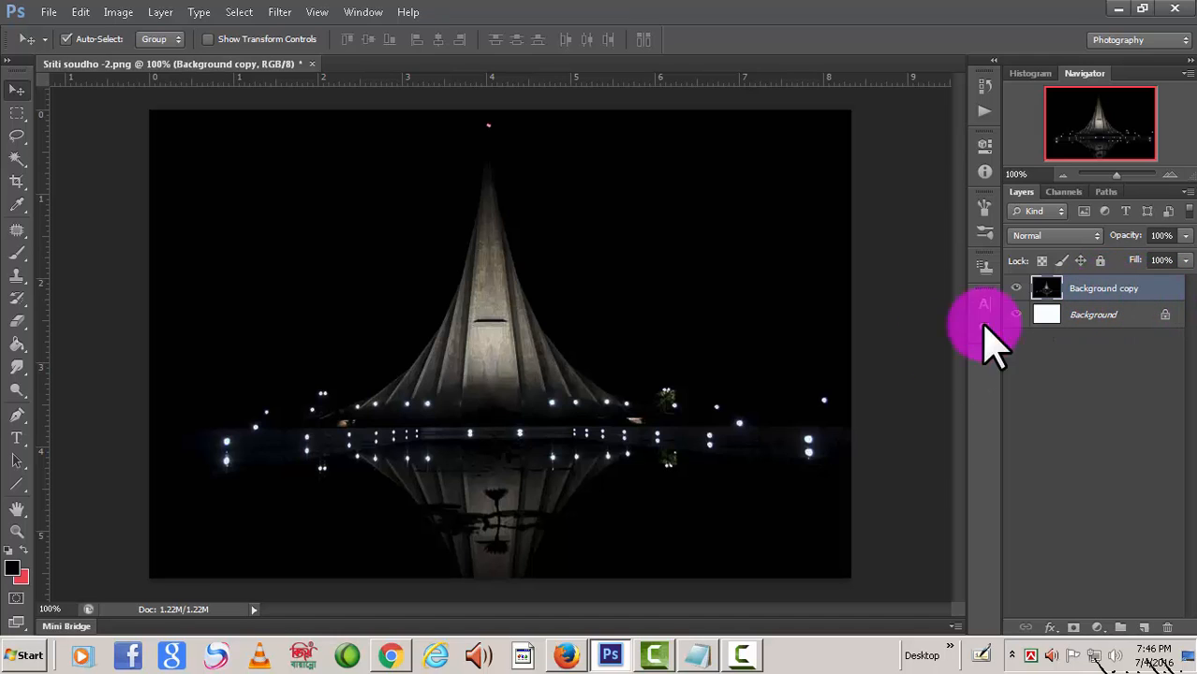
pyautogui.click(48, 12)
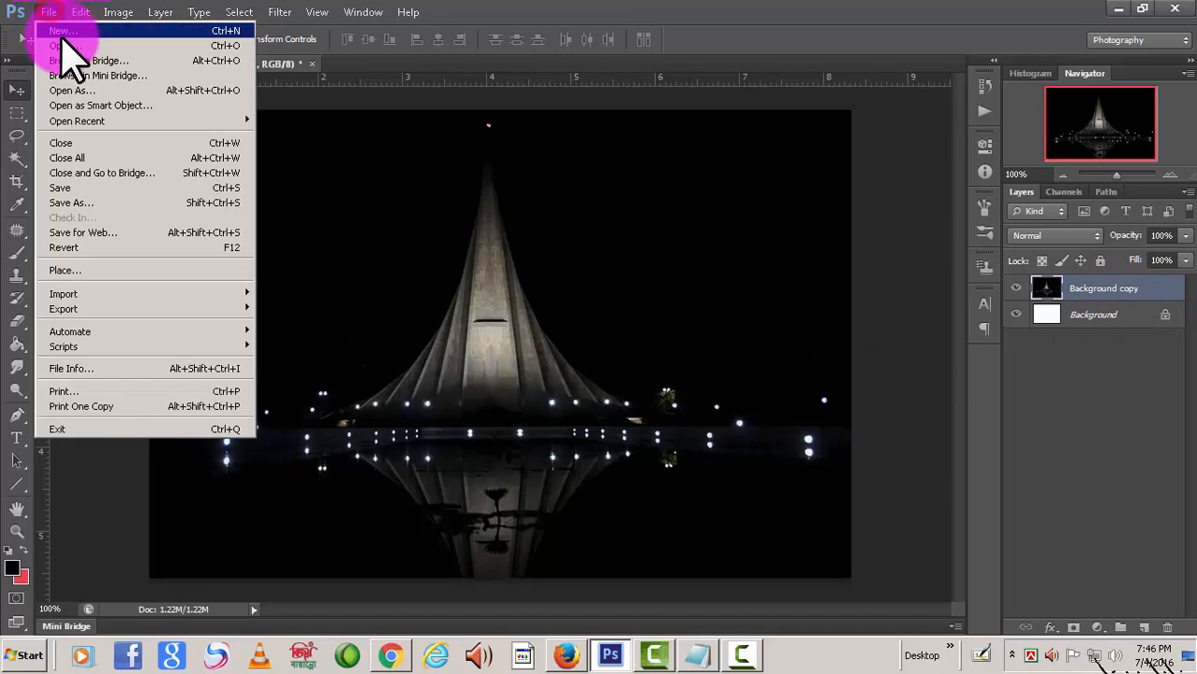
pyautogui.click(40, 32)
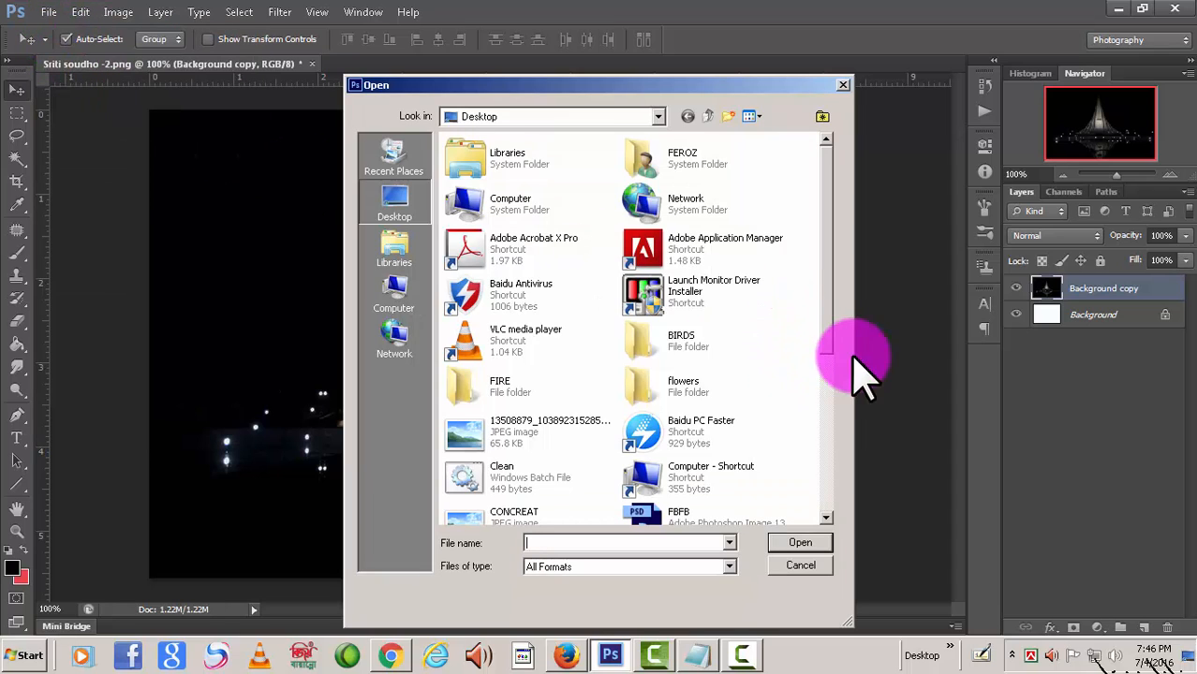
pyautogui.scroll(-3, 825, 375)
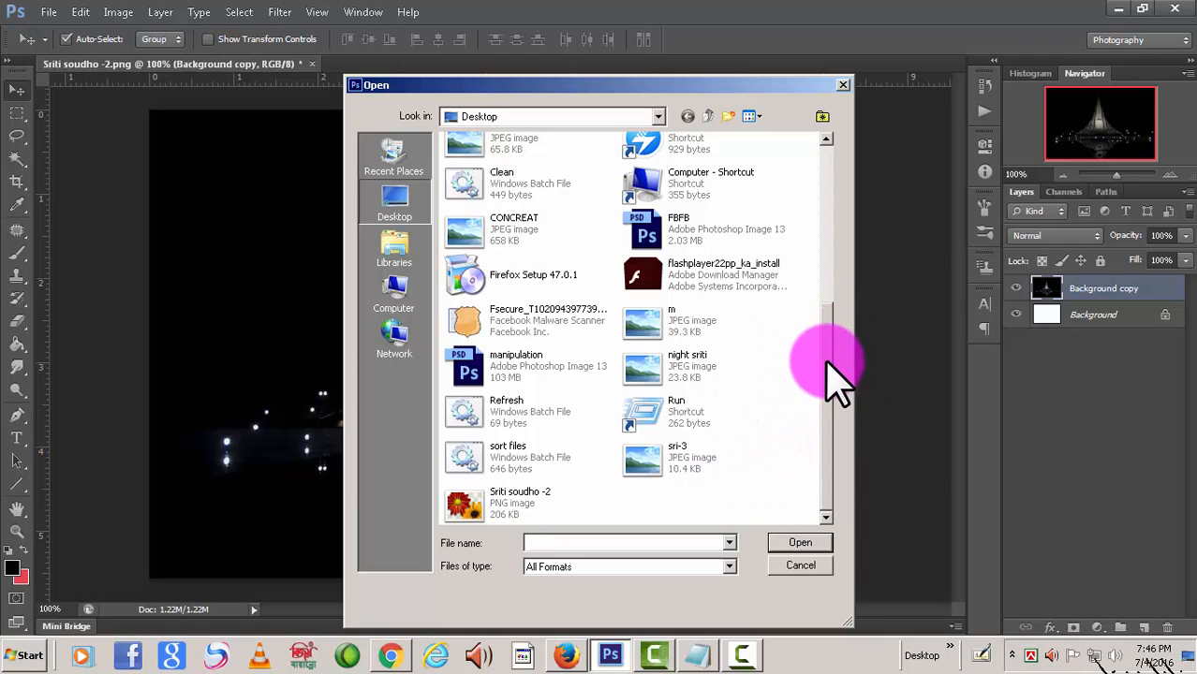
pyautogui.scroll(1, 836, 380)
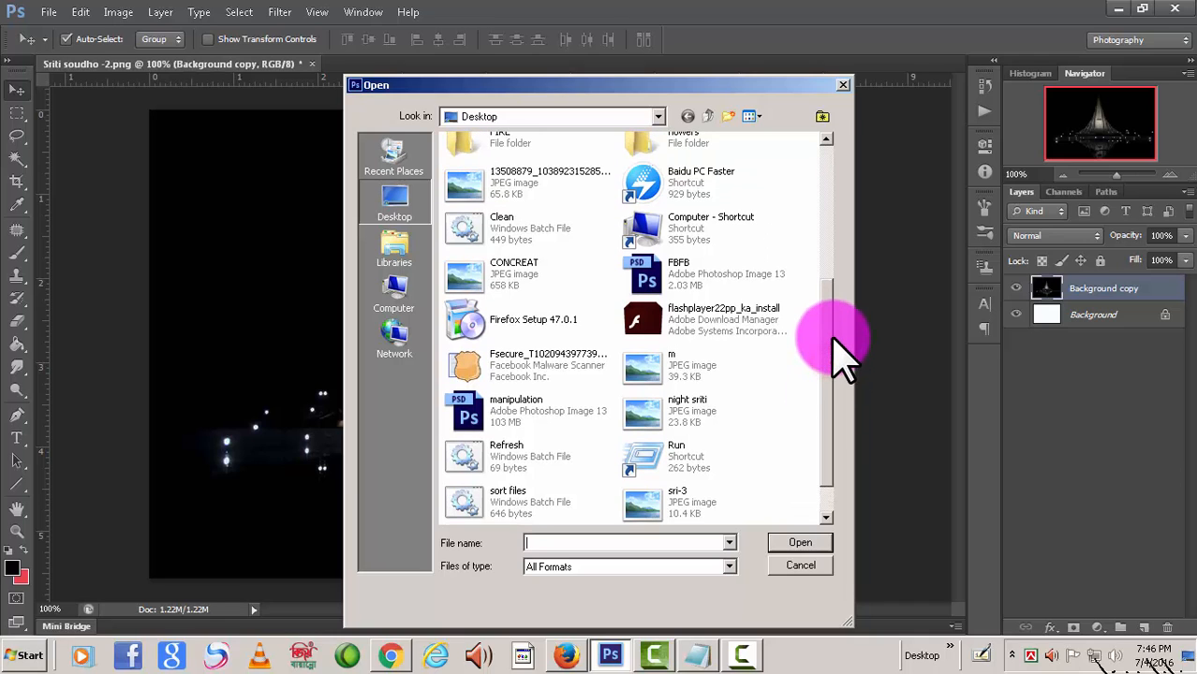
pyautogui.scroll(1, 837, 323)
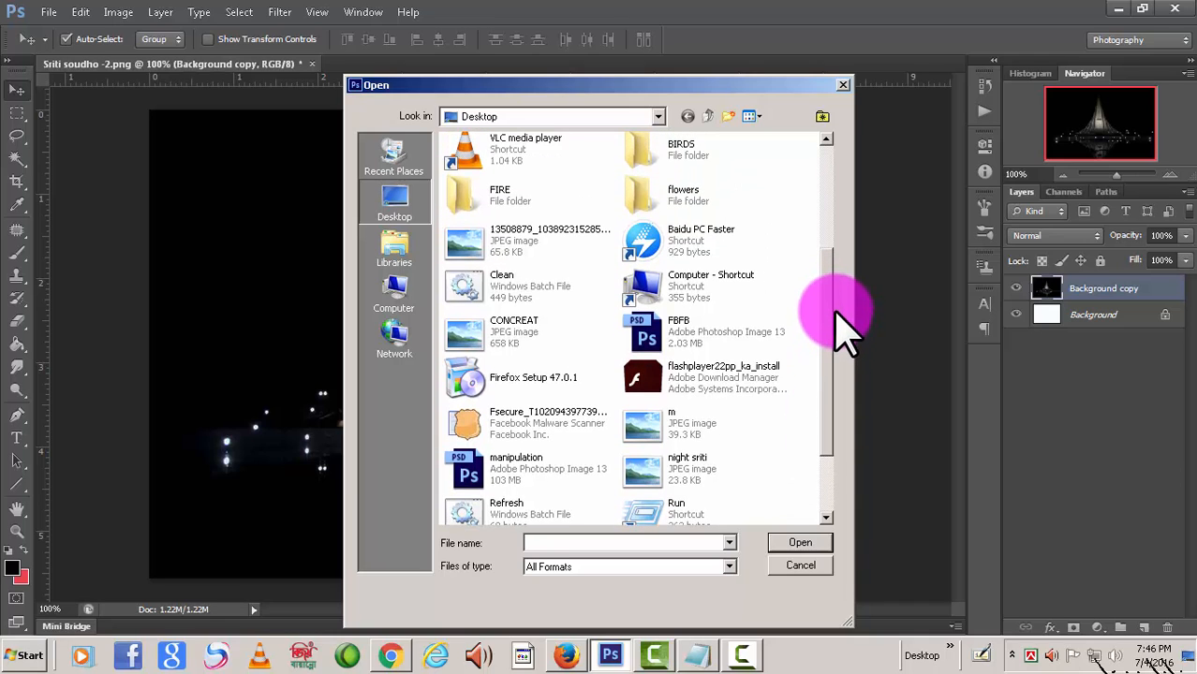
pyautogui.moveTo(837, 317); pyautogui.dragTo(825, 265)
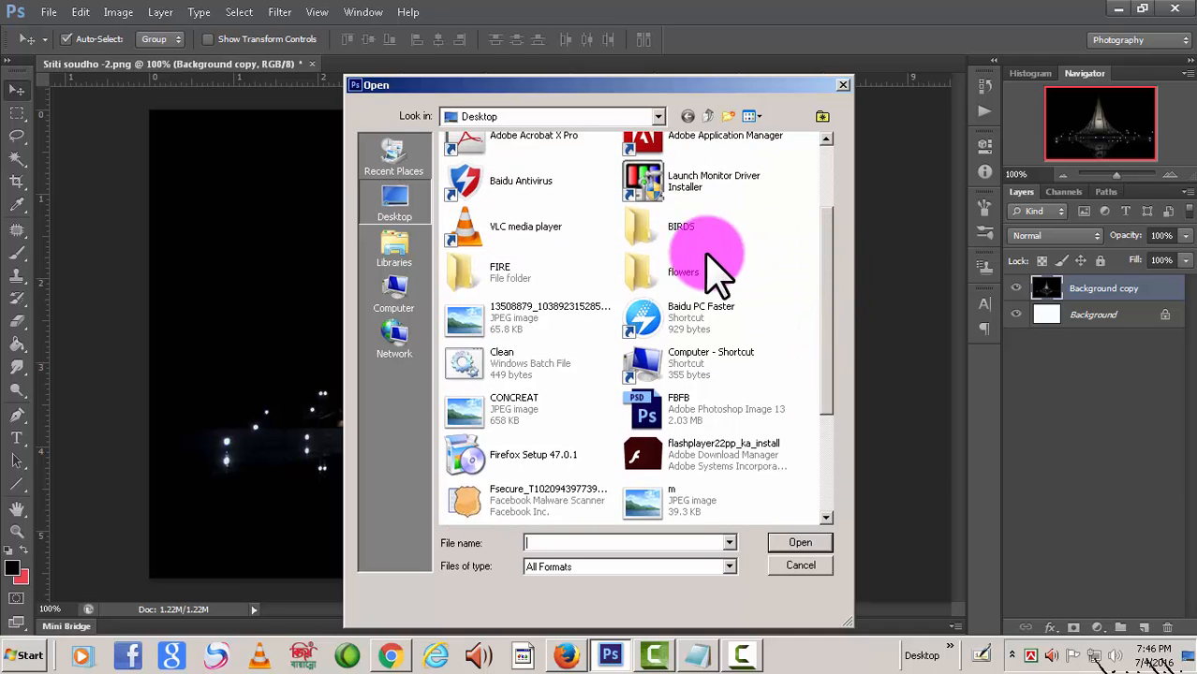
pyautogui.click(497, 270)
pyautogui.click(801, 542)
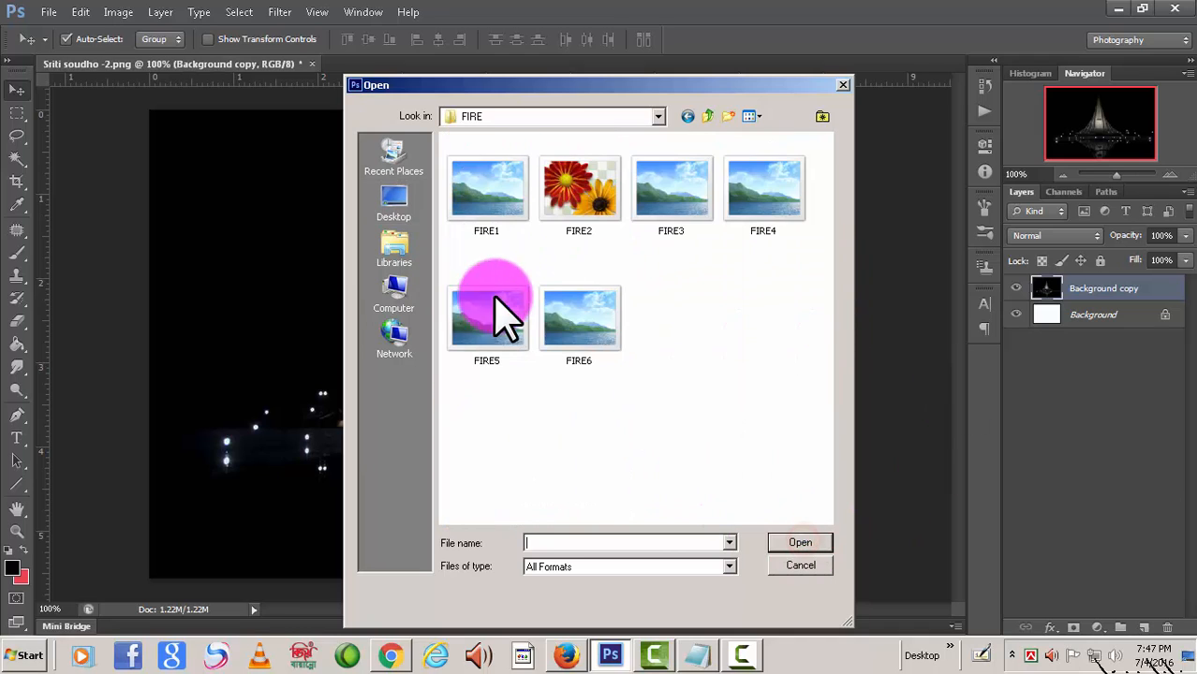
pyautogui.click(582, 354)
pyautogui.click(801, 544)
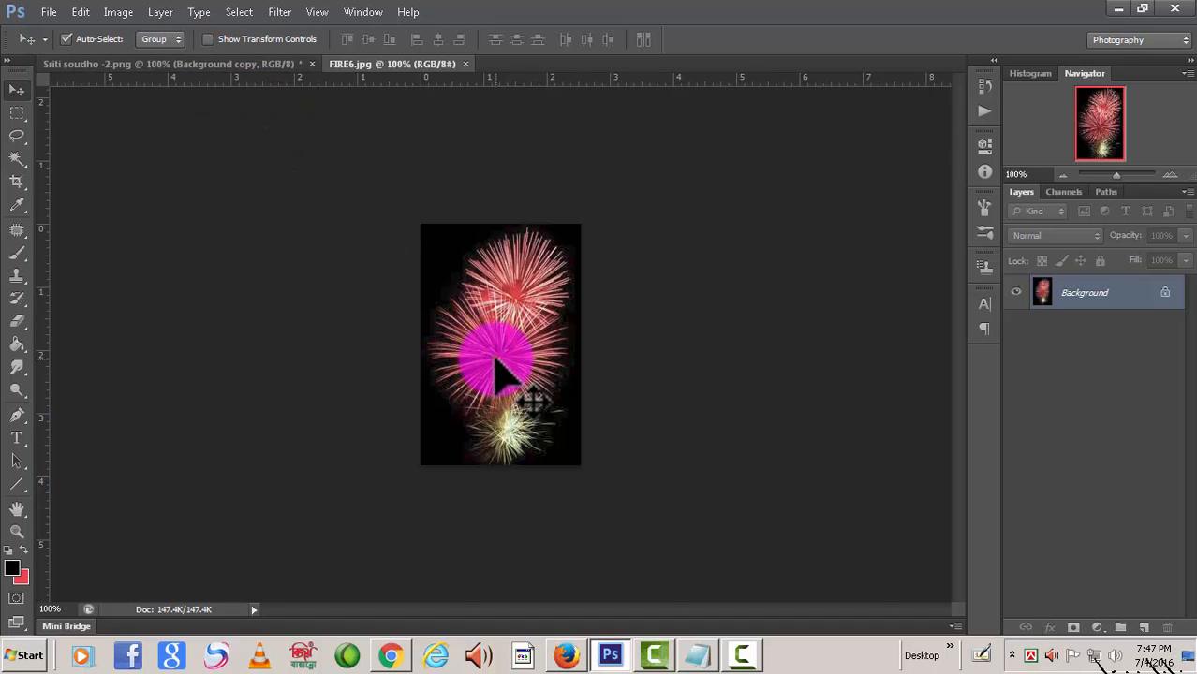
# Bring the FIRE6 fireworks into the Sriti soudho -2 document and place them in the sky to the right of the monument
pyautogui.moveTo(494, 358); pyautogui.dragTo(343, 211)
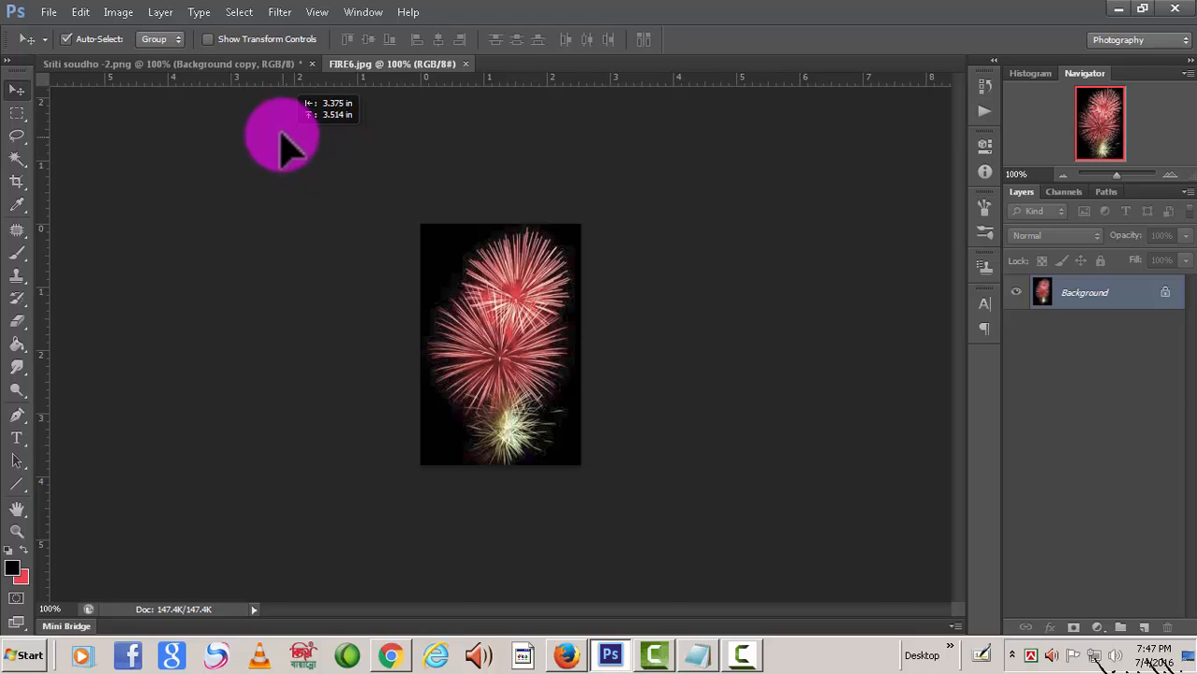
pyautogui.moveTo(283, 146); pyautogui.dragTo(482, 348)
pyautogui.moveTo(568, 319); pyautogui.dragTo(693, 281)
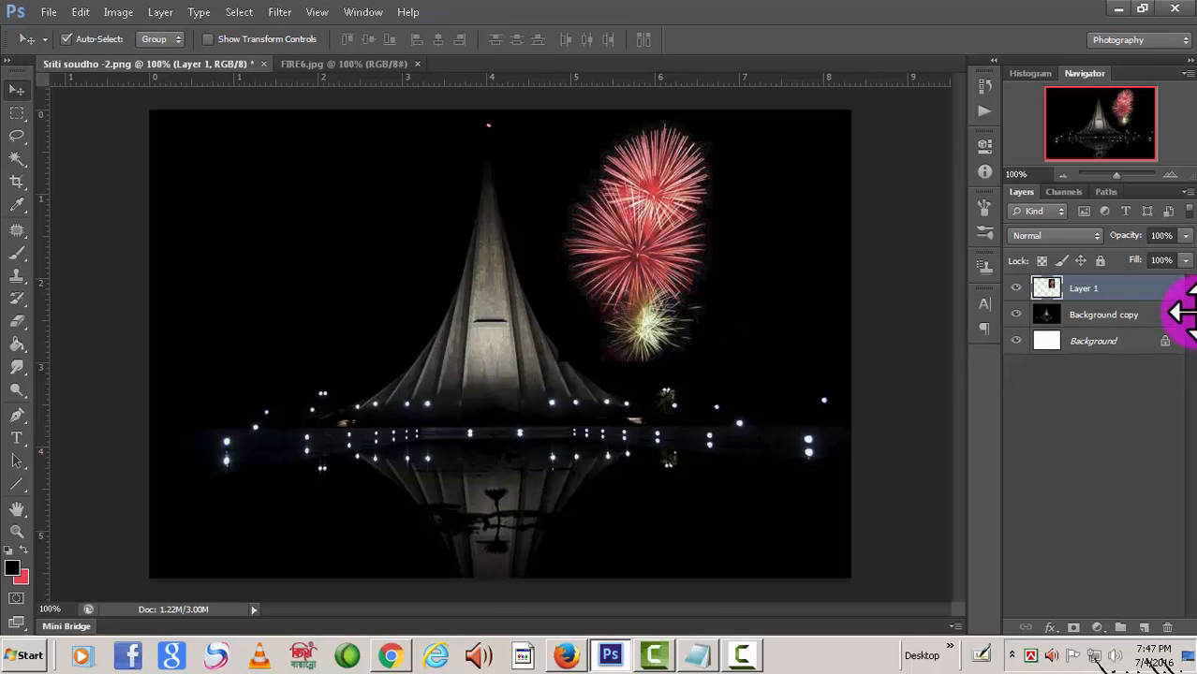
# Start a Levels adjustment on the fireworks layer with input black 103, input white 202 and output white 225
pyautogui.click(107, 12)
pyautogui.moveTo(141, 53)
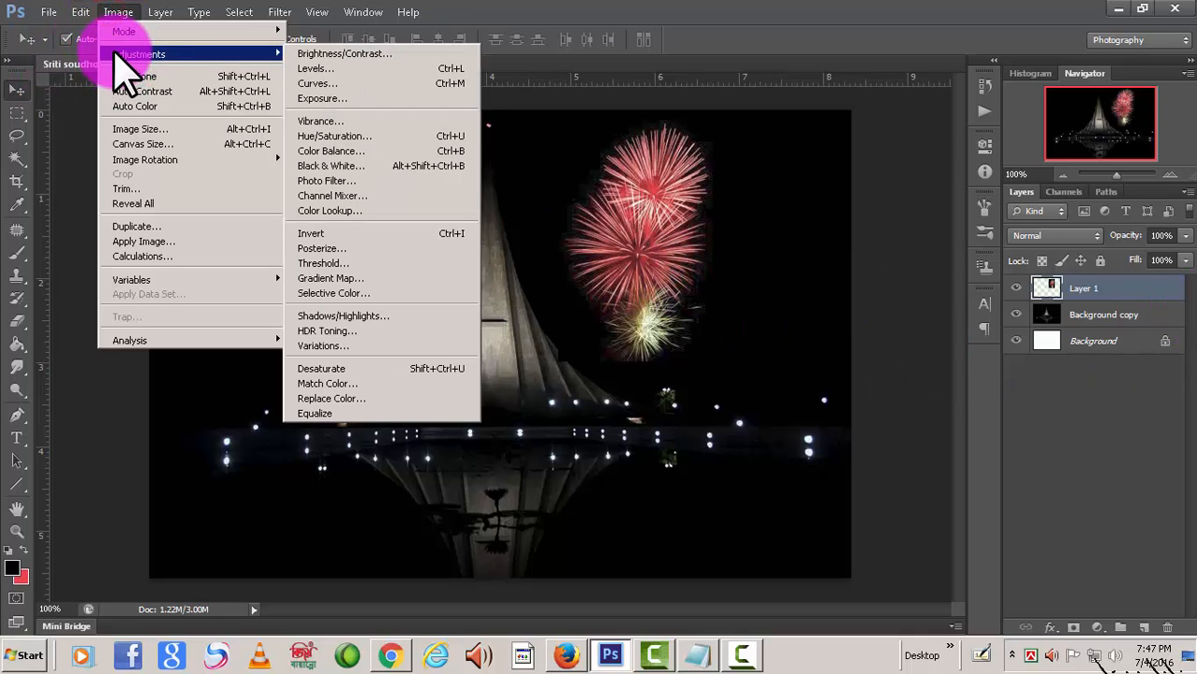
pyautogui.click(311, 68)
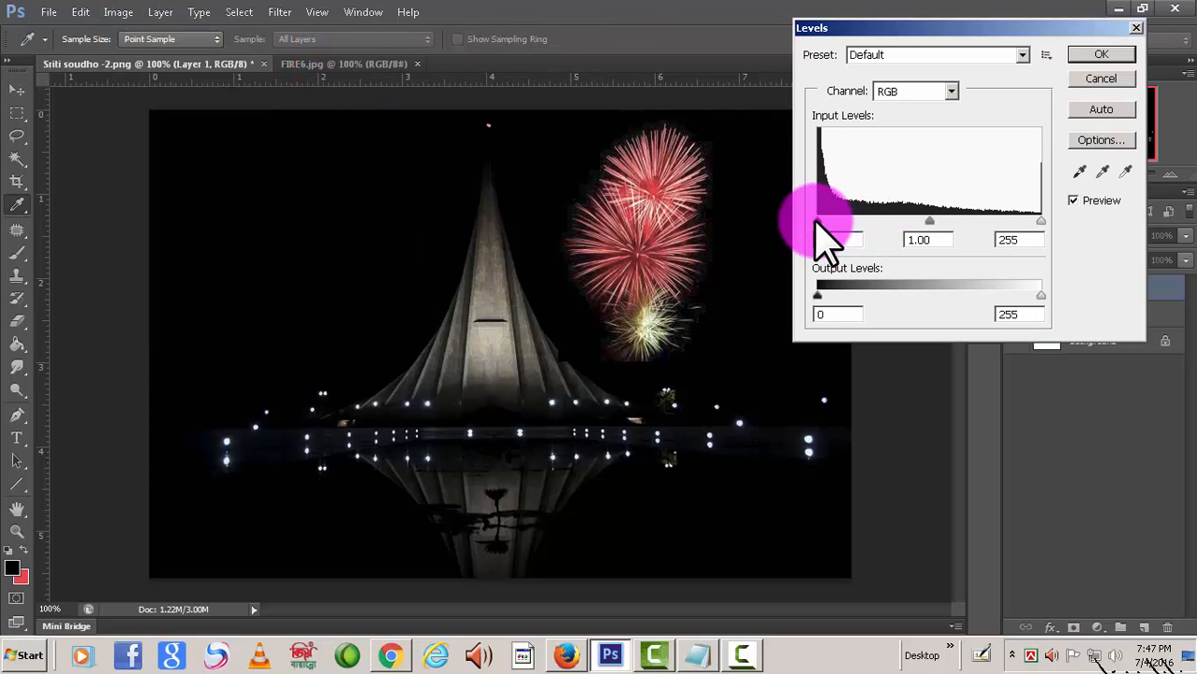
pyautogui.moveTo(825, 222); pyautogui.dragTo(859, 224)
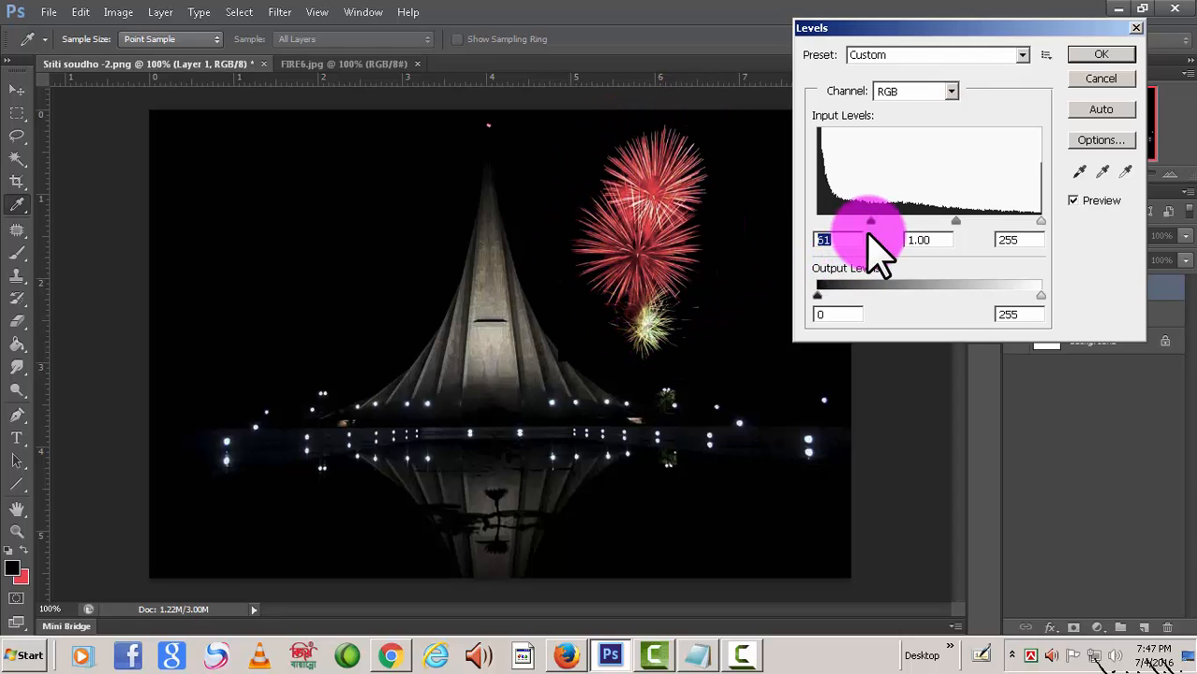
pyautogui.moveTo(872, 222); pyautogui.dragTo(914, 224)
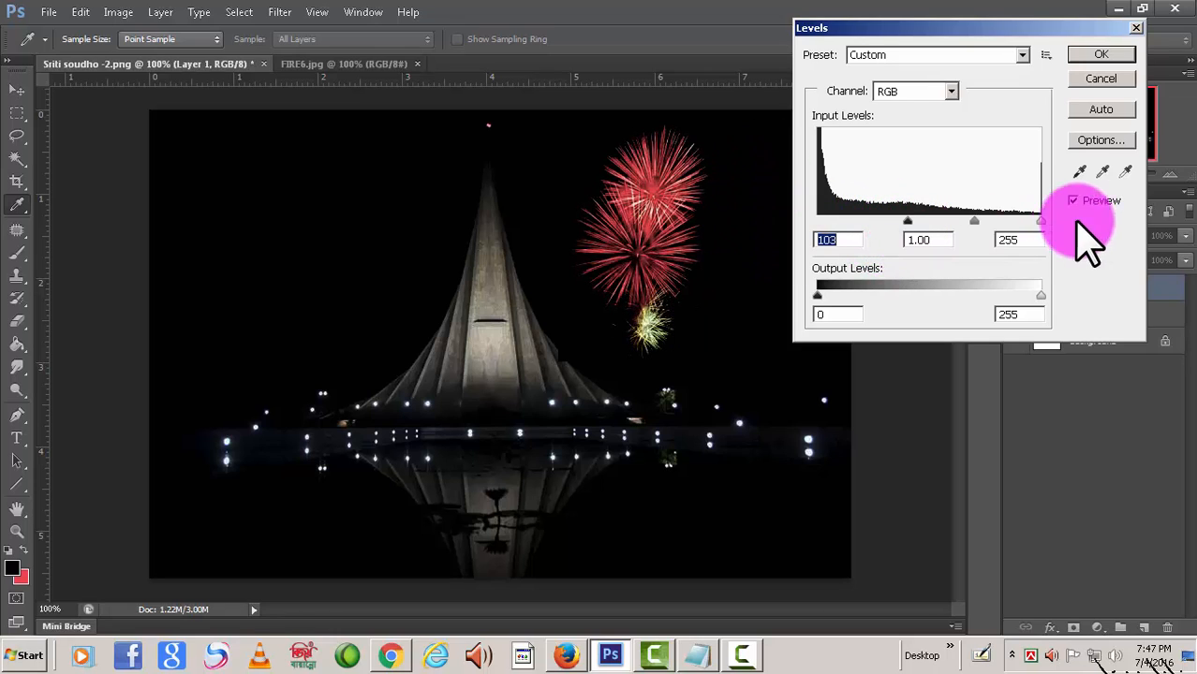
pyautogui.moveTo(1041, 222); pyautogui.dragTo(993, 223)
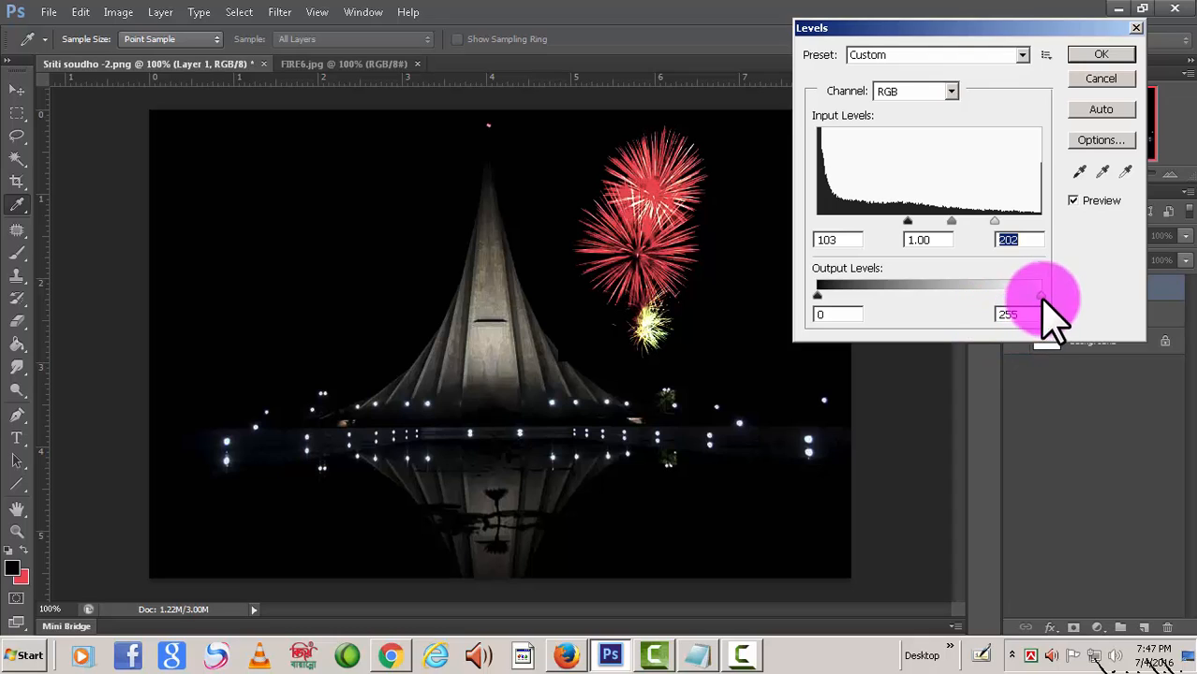
pyautogui.moveTo(1030, 309)
pyautogui.mouseDown()
pyautogui.moveTo(987, 307)
pyautogui.moveTo(1016, 309)
pyautogui.mouseUp()
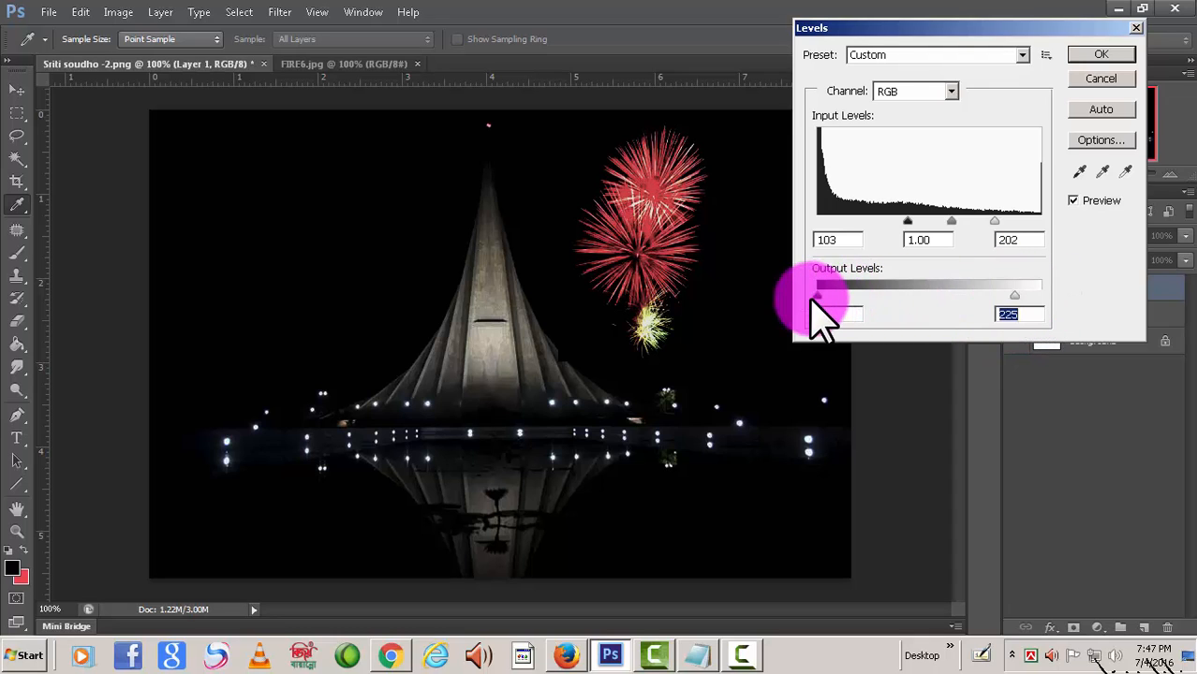
# Refine the Levels to input values 105, 0.59 and 153 with output black 0, and apply the adjustment
pyautogui.moveTo(816, 298); pyautogui.dragTo(881, 307)
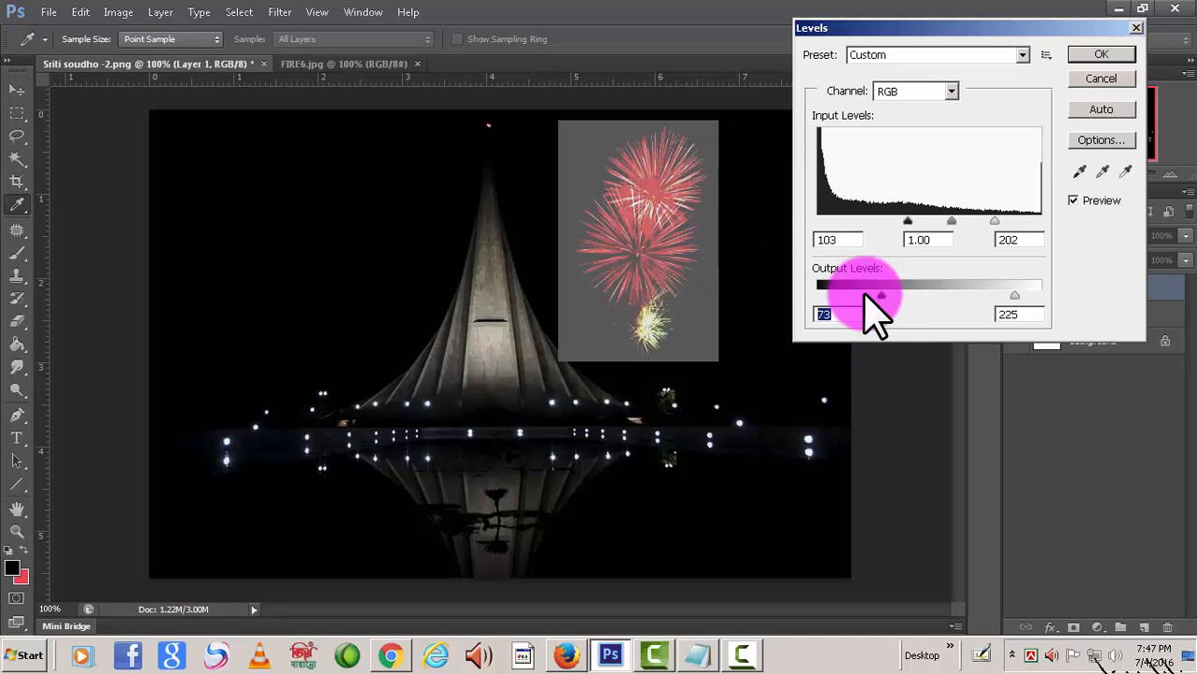
pyautogui.moveTo(878, 298); pyautogui.dragTo(815, 296)
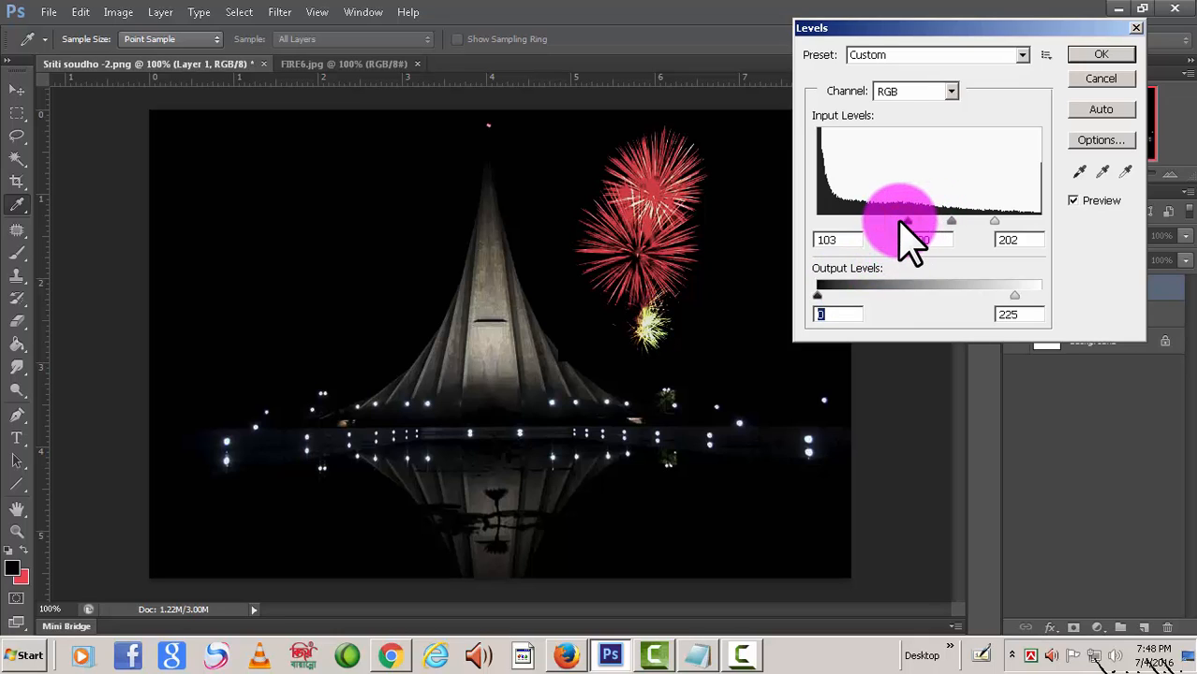
pyautogui.moveTo(899, 223); pyautogui.dragTo(872, 223)
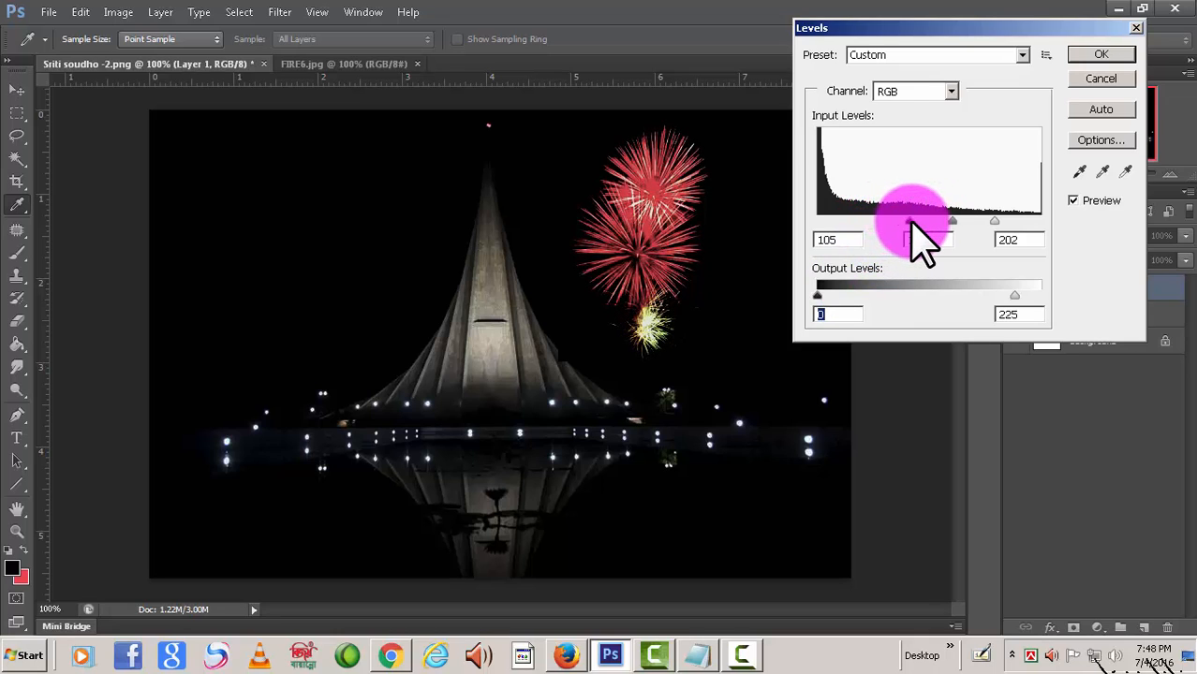
pyautogui.moveTo(917, 223); pyautogui.dragTo(975, 222)
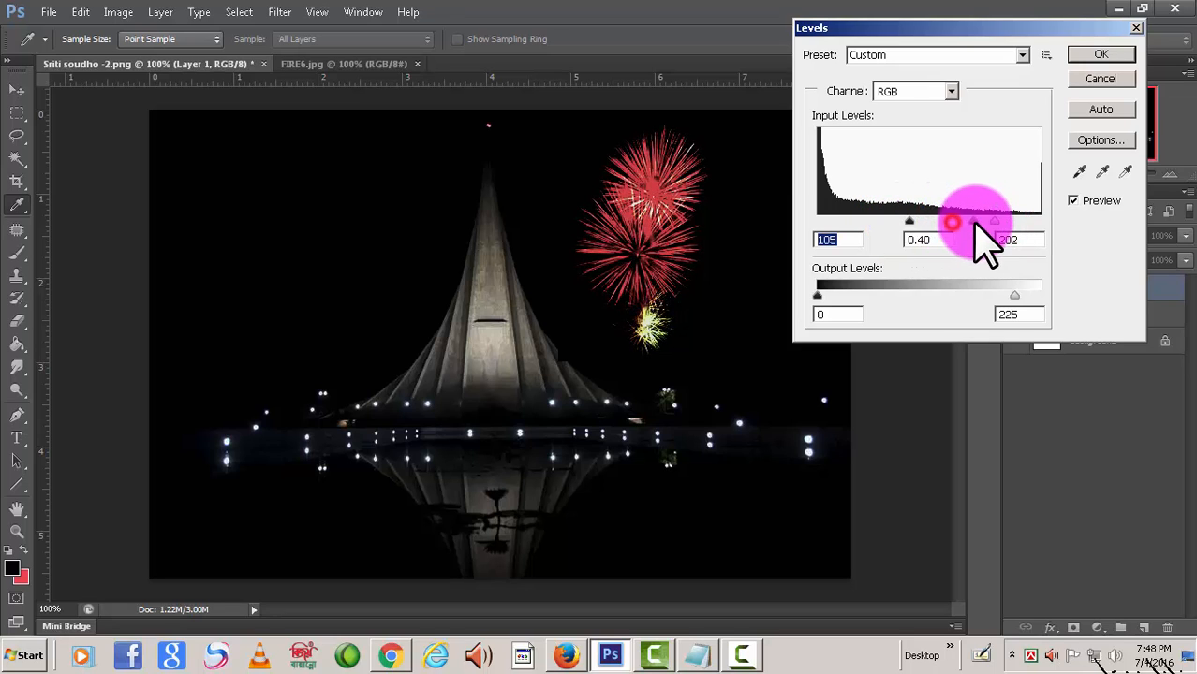
pyautogui.click(965, 223)
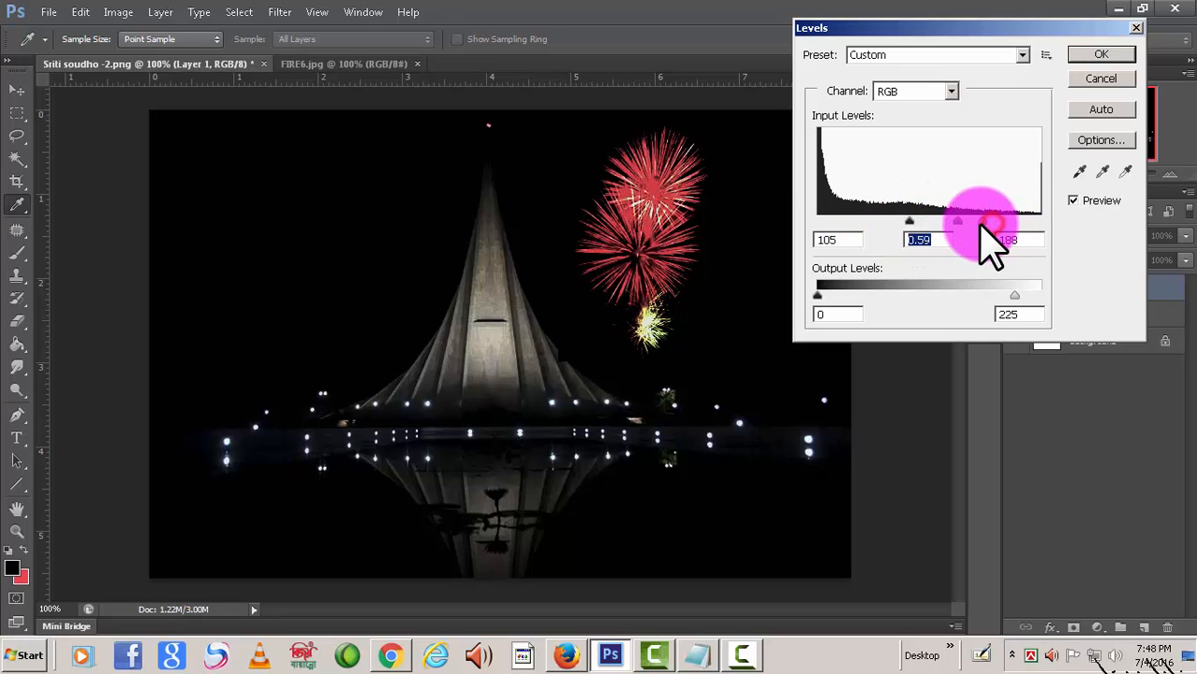
pyautogui.moveTo(1002, 225); pyautogui.dragTo(936, 225)
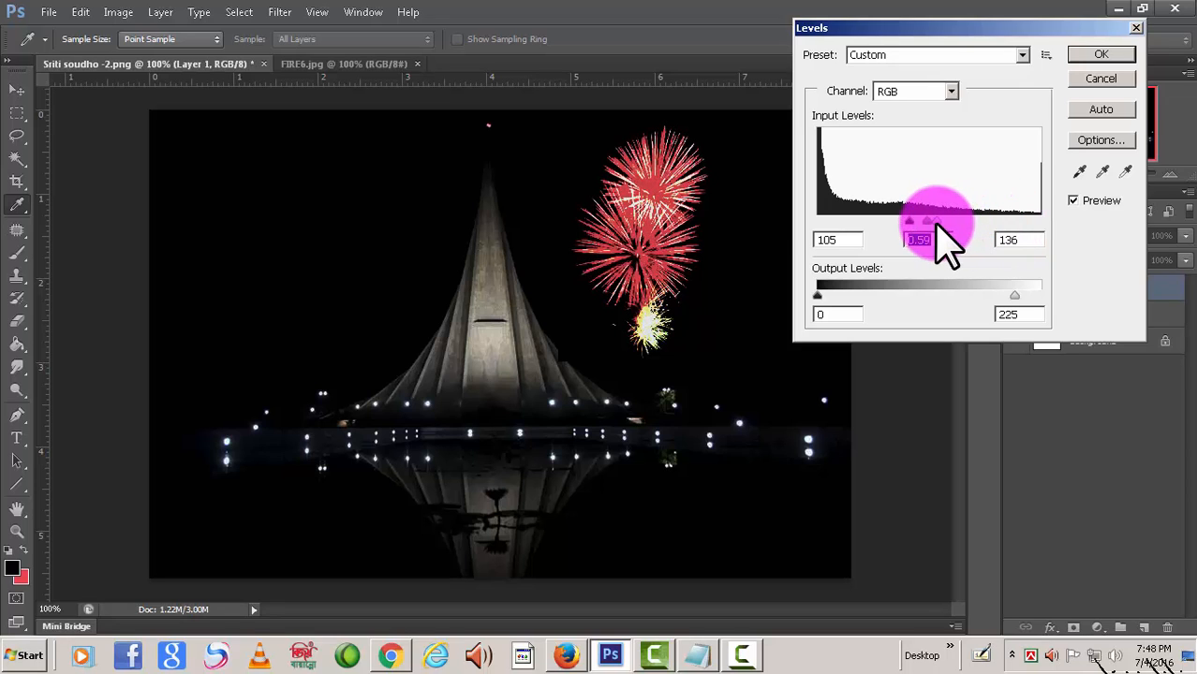
pyautogui.press('Tab')
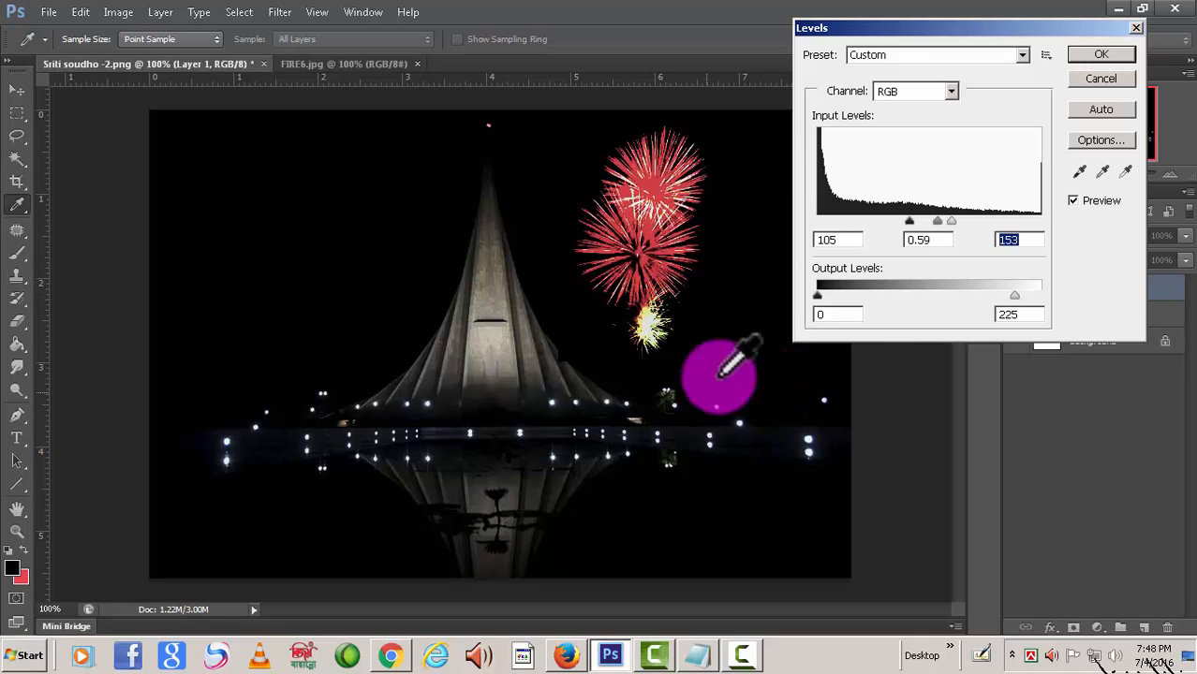
pyautogui.click(1101, 56)
# Set the blend mode of Layer 1 to Screen
pyautogui.click(1098, 291)
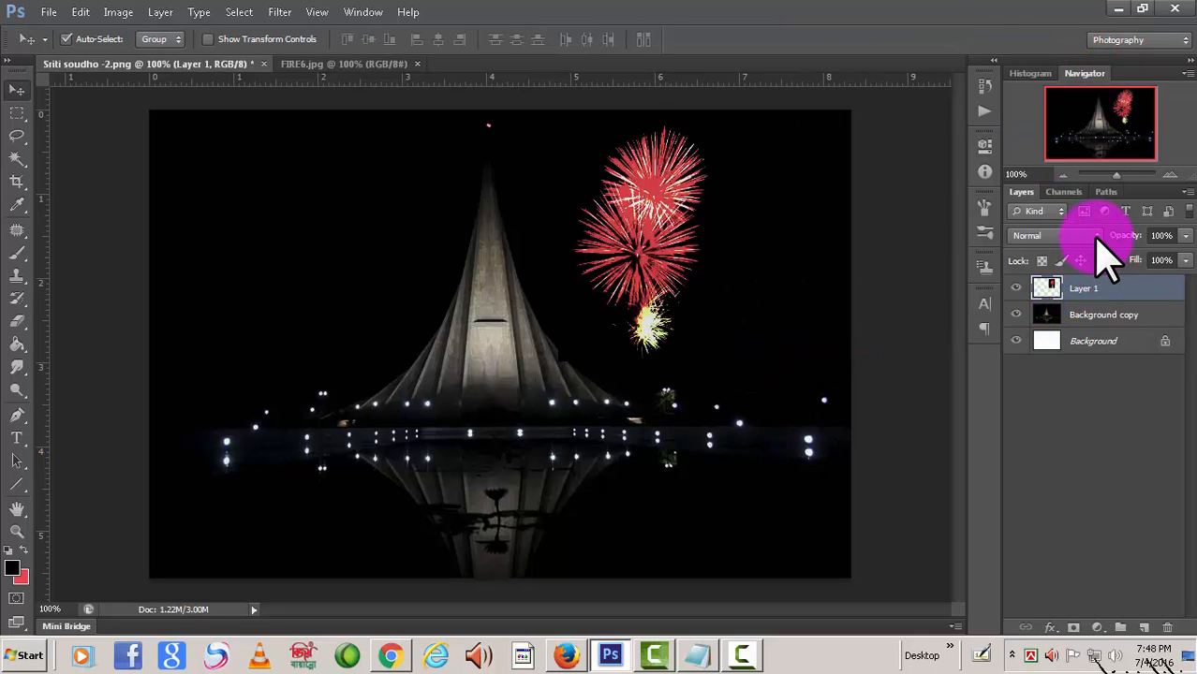
pyautogui.click(1098, 238)
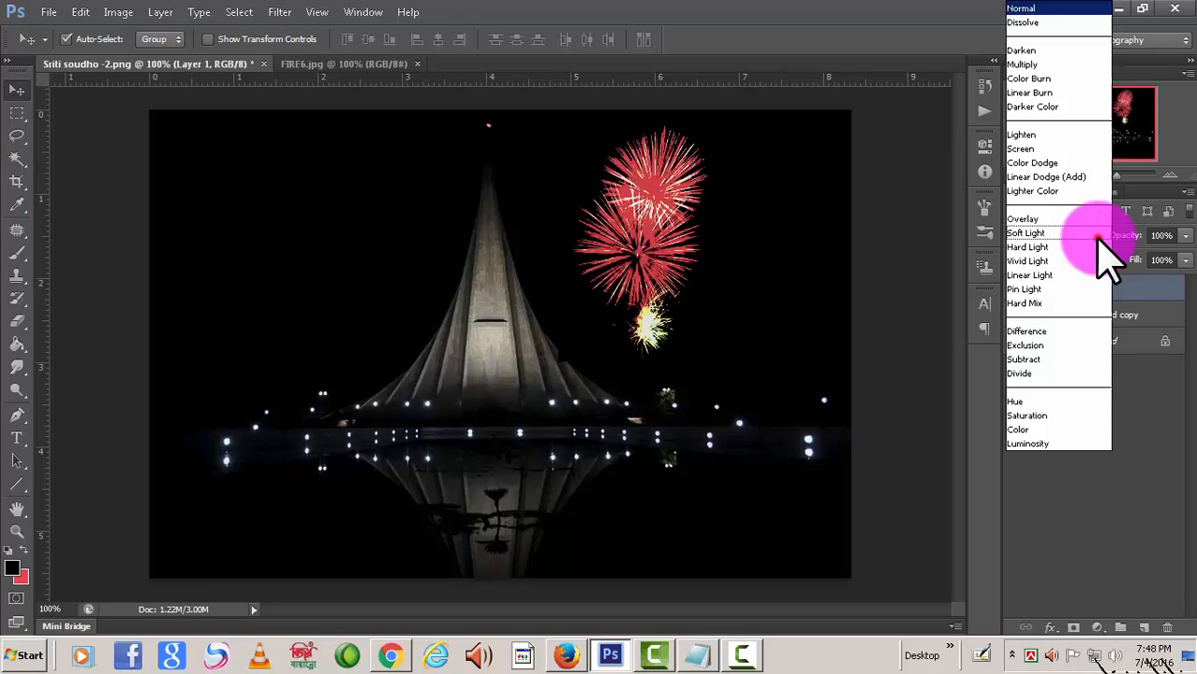
pyautogui.click(1036, 150)
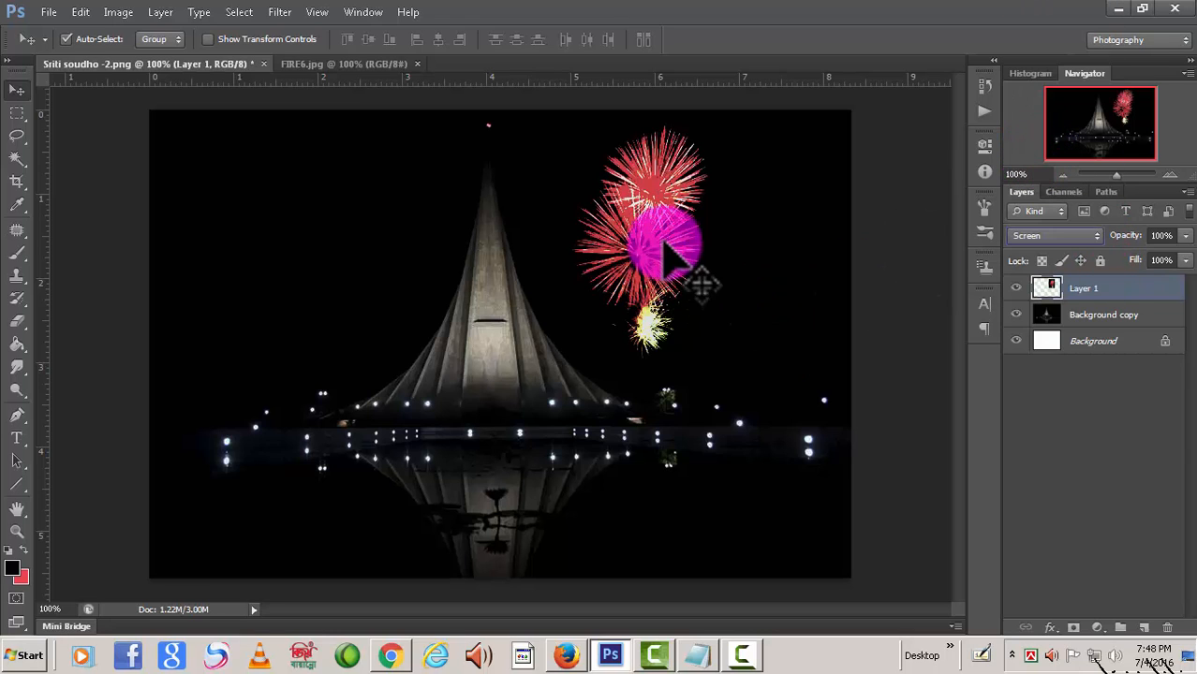
# Free-transform the fireworks to about 103% and place them near the upper right corner of the image
pyautogui.moveTo(665, 239); pyautogui.dragTo(633, 250)
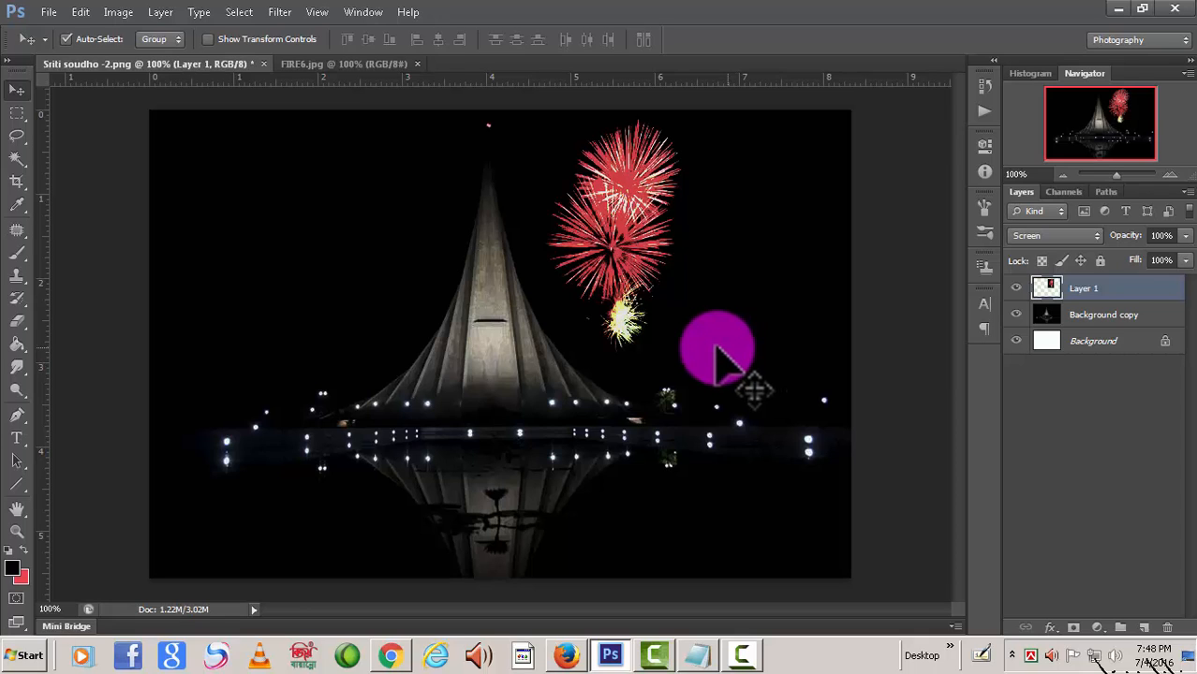
pyautogui.hotkey('ctrl', 't')
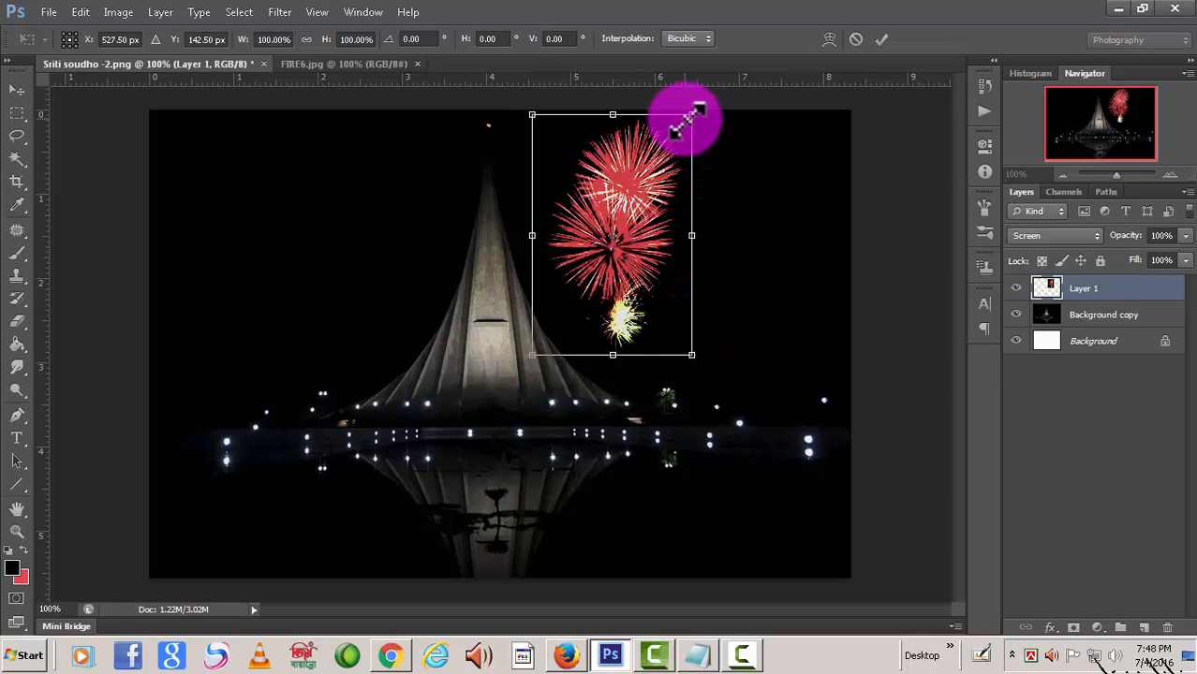
pyautogui.moveTo(694, 117); pyautogui.dragTo(801, 157)
pyautogui.moveTo(686, 206); pyautogui.dragTo(663, 325)
pyautogui.moveTo(792, 119); pyautogui.dragTo(754, 181)
pyautogui.moveTo(688, 289); pyautogui.dragTo(731, 209)
pyautogui.click(742, 312)
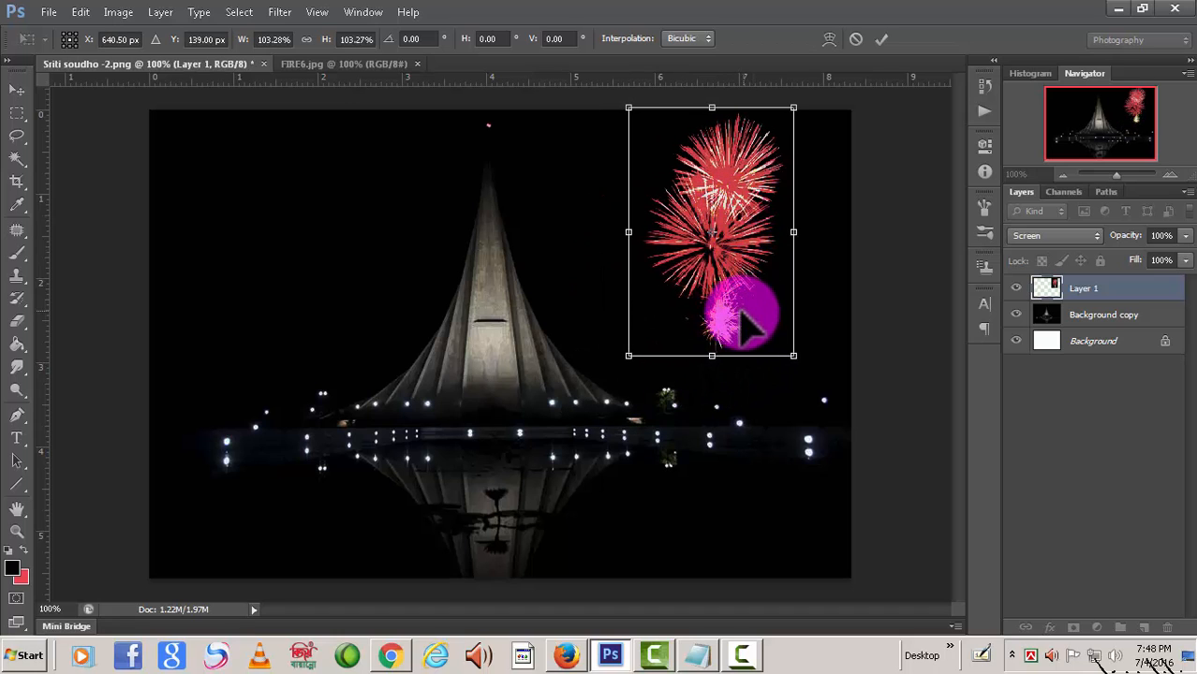
pyautogui.press('Return')
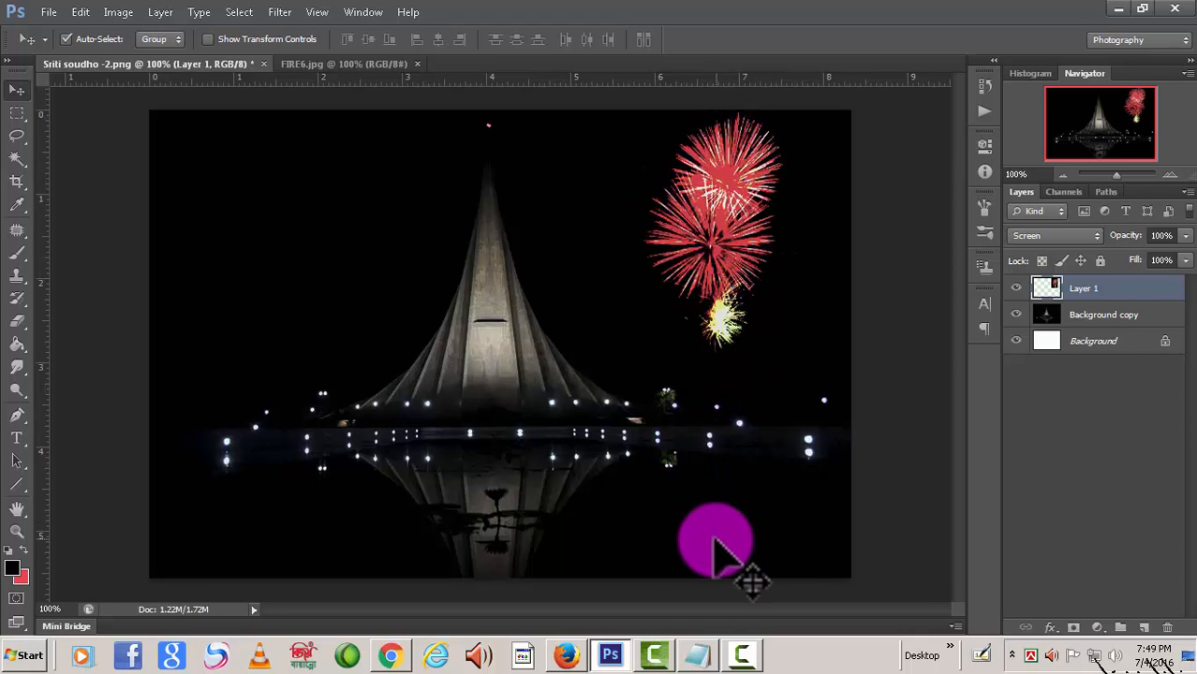
# Duplicate the fireworks layer as Layer 1 copy within the same document
pyautogui.rightClick(1098, 298)
pyautogui.click(1030, 198)
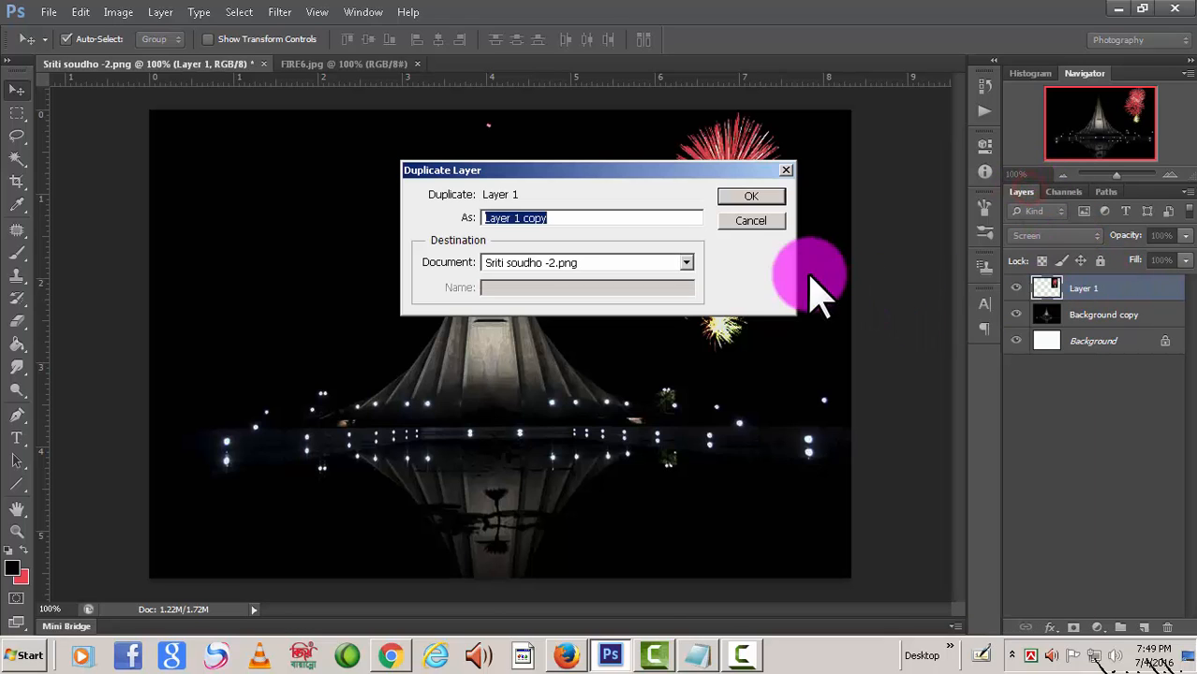
pyautogui.click(751, 197)
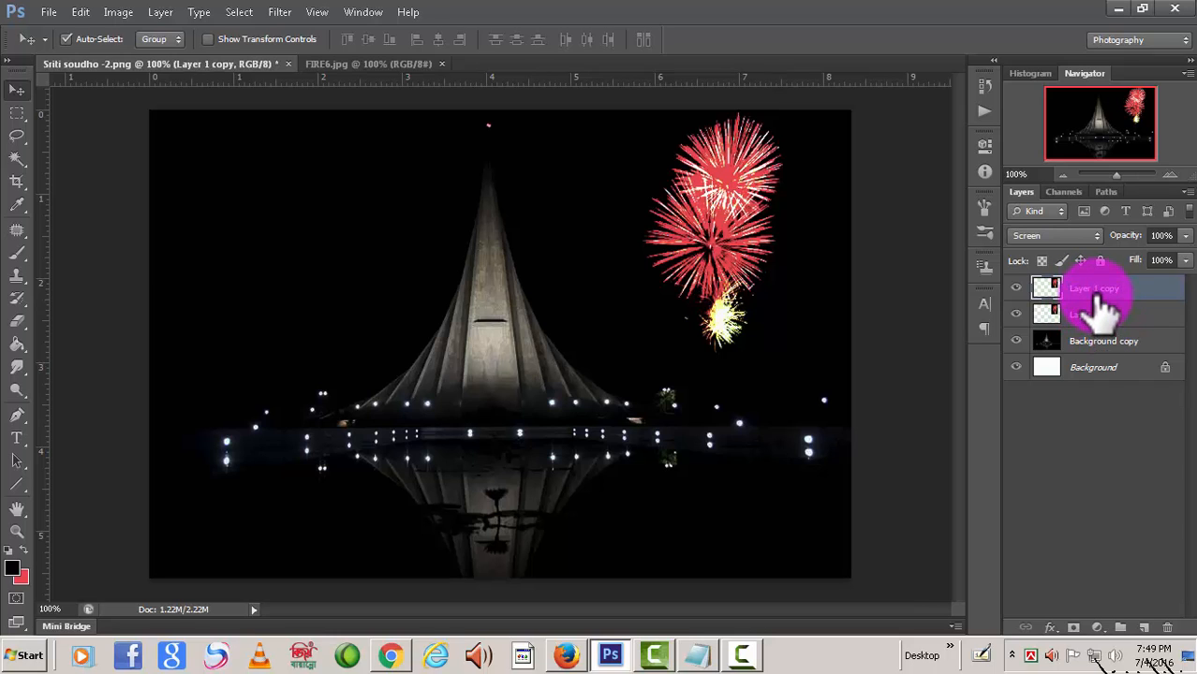
pyautogui.moveTo(1100, 305); pyautogui.dragTo(735, 202)
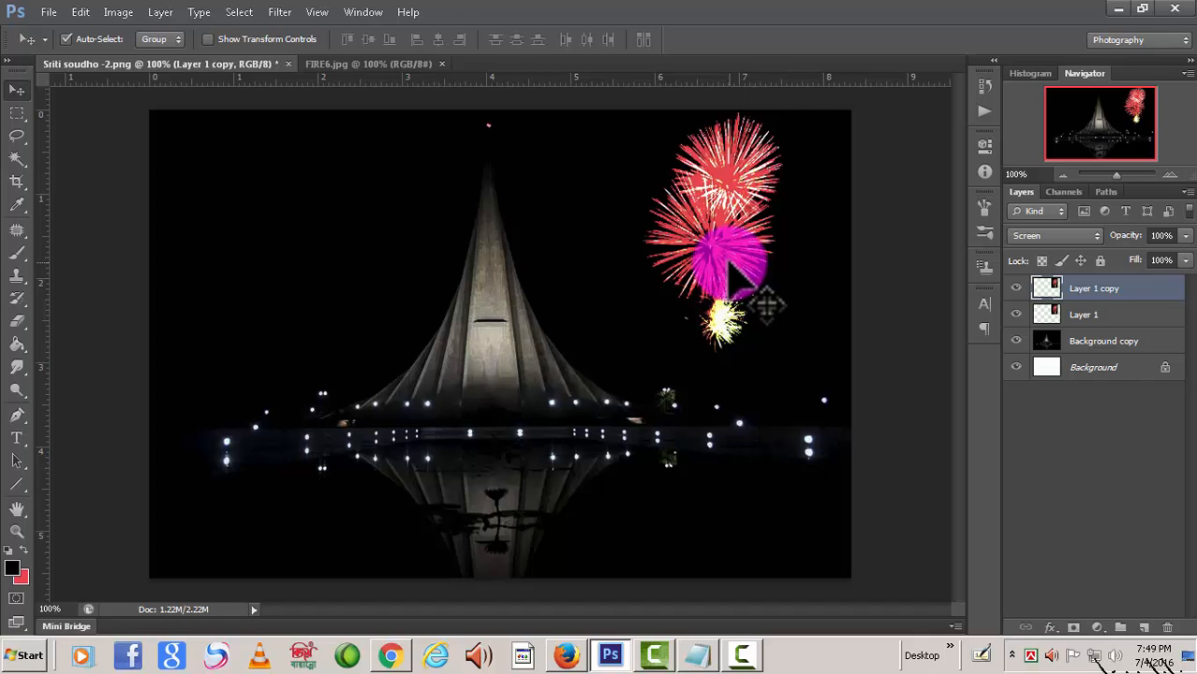
# Flip Layer 1 copy vertically with Free Transform, scale it to about 127.5% width and 63.7% height, and place it in the water below the red fireworks
pyautogui.hotkey('ctrl', 't')
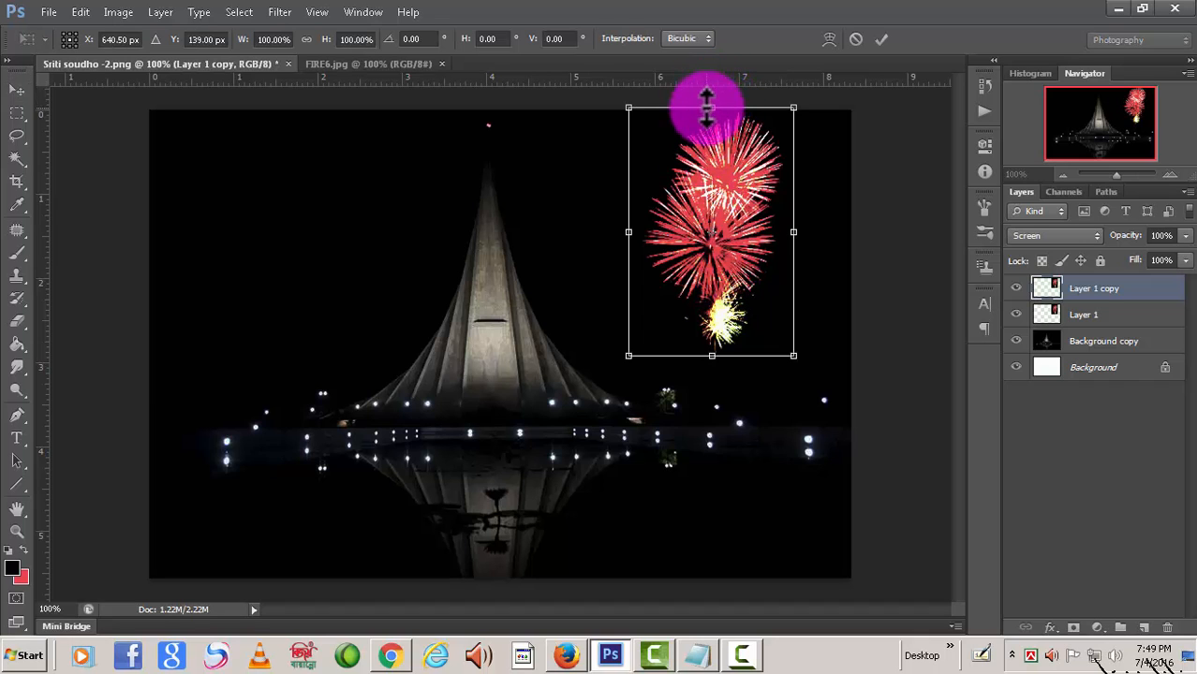
pyautogui.moveTo(711, 94); pyautogui.dragTo(732, 503)
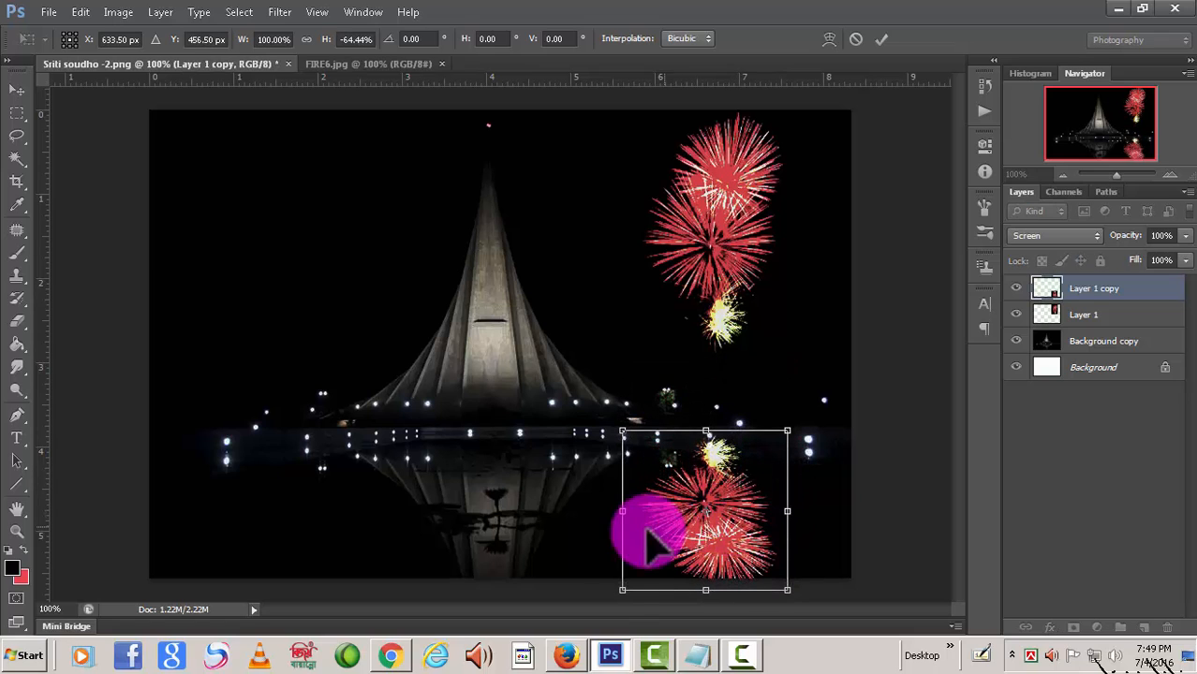
pyautogui.moveTo(623, 513); pyautogui.dragTo(551, 511)
pyautogui.moveTo(740, 496); pyautogui.dragTo(797, 497)
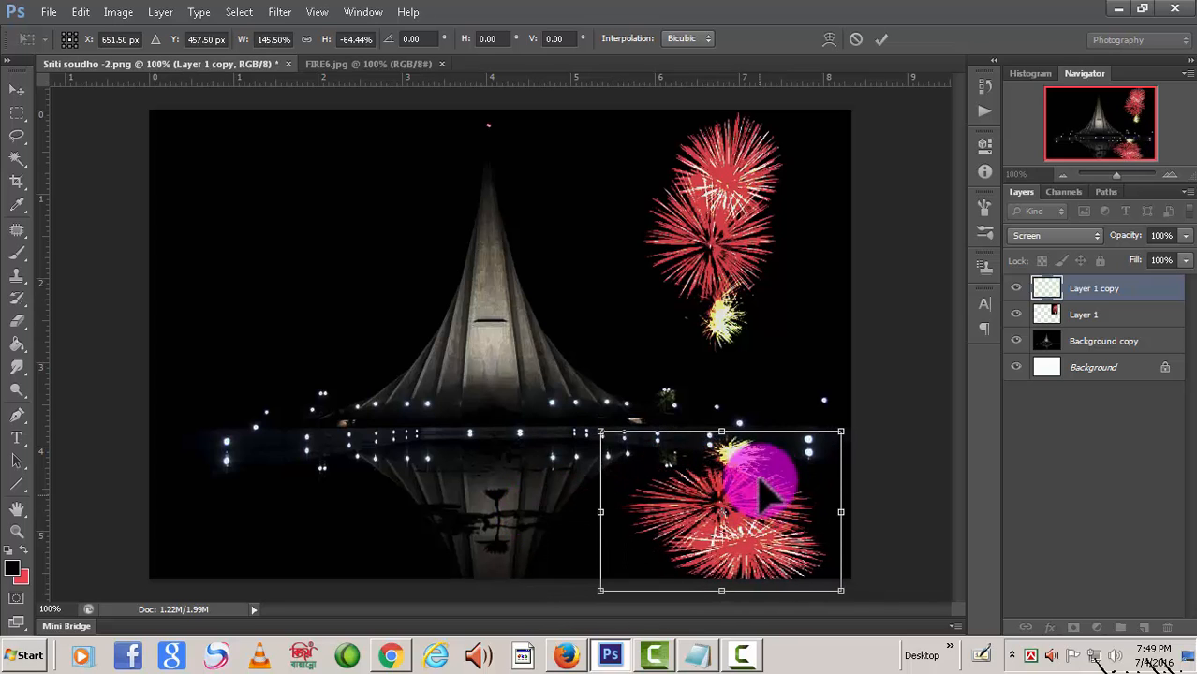
pyautogui.moveTo(722, 431); pyautogui.dragTo(723, 444)
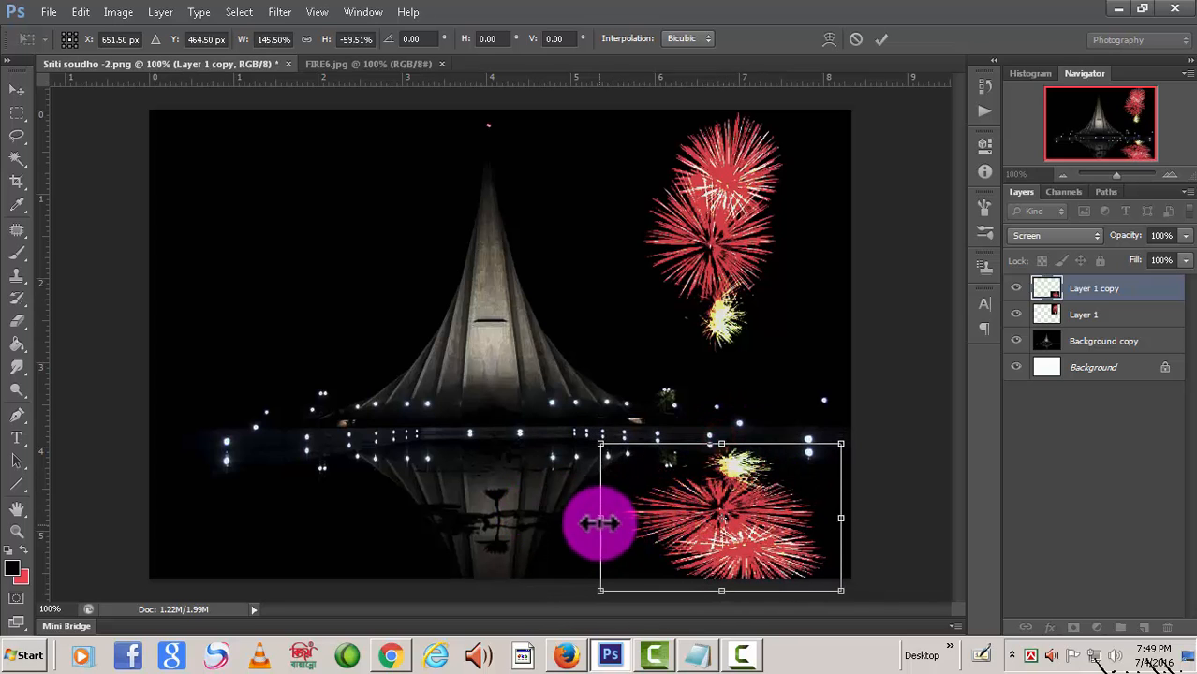
pyautogui.moveTo(601, 518); pyautogui.dragTo(633, 521)
pyautogui.moveTo(760, 525)
pyautogui.mouseDown()
pyautogui.moveTo(752, 553)
pyautogui.moveTo(738, 528)
pyautogui.mouseUp()
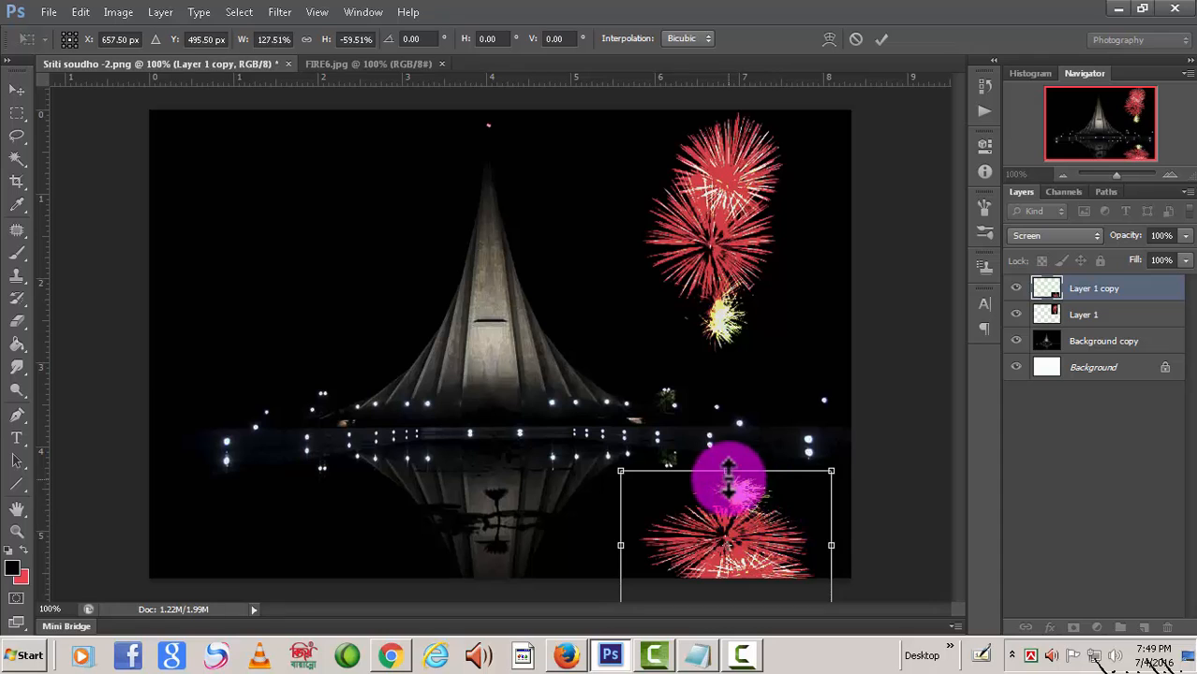
pyautogui.moveTo(725, 463); pyautogui.dragTo(727, 452)
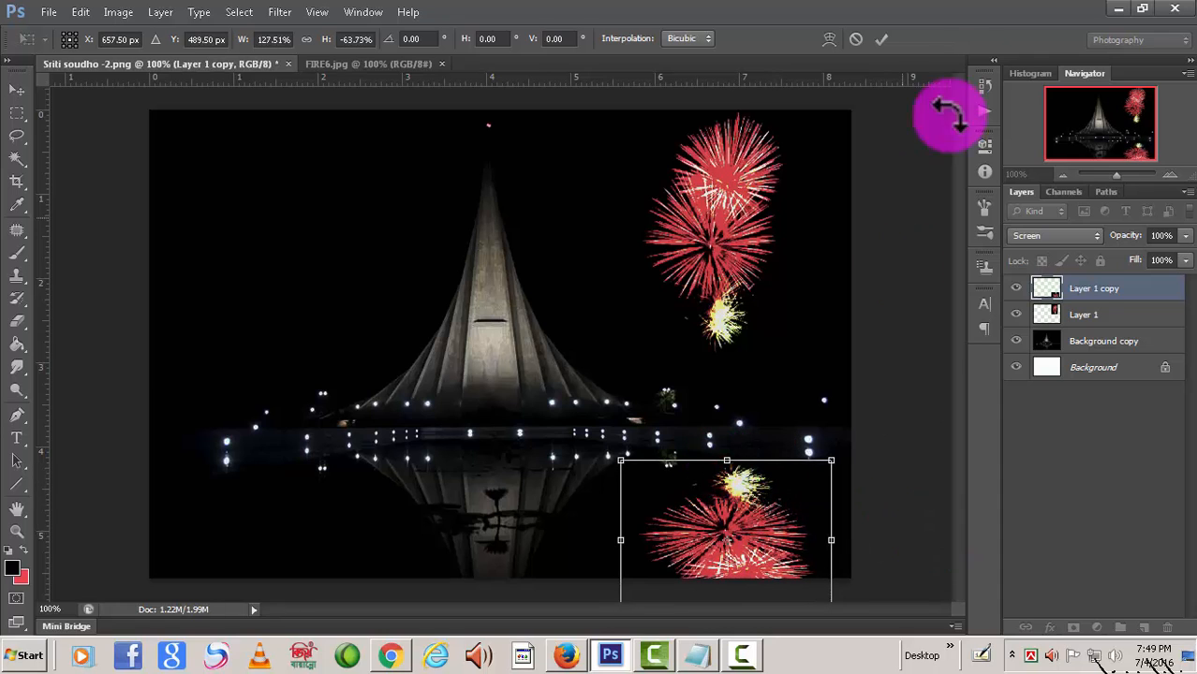
pyautogui.click(882, 40)
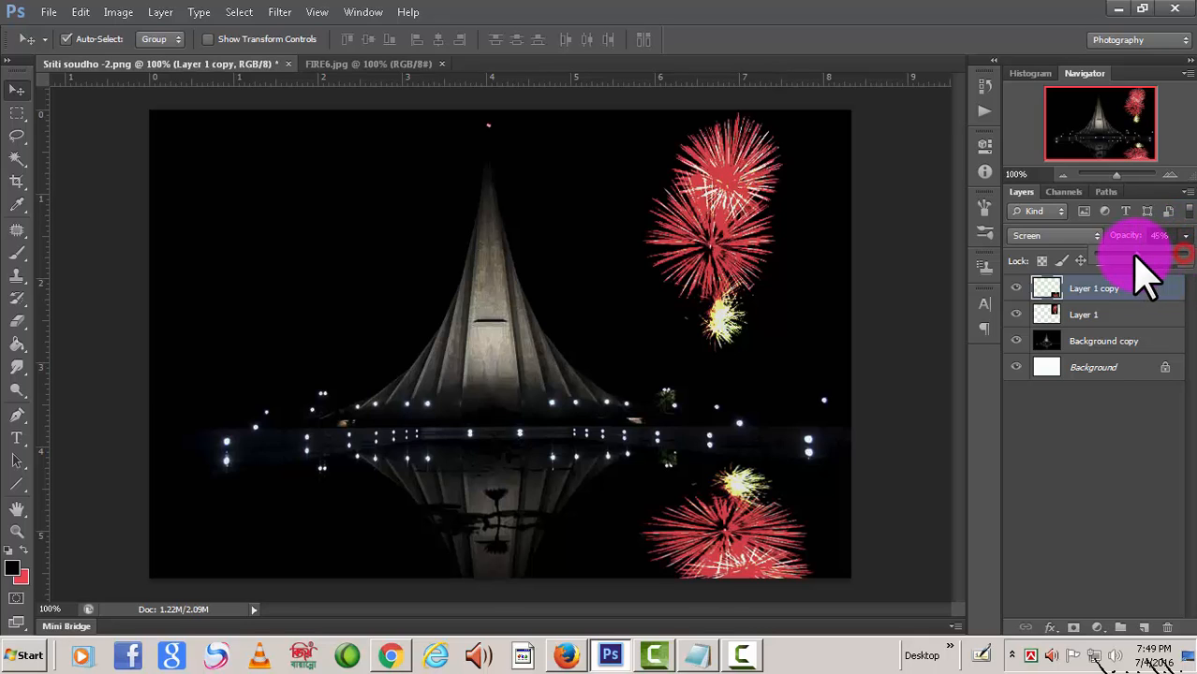
# Lower the opacity of Layer 1 copy to 5% and deselect the layer
pyautogui.moveTo(1136, 256); pyautogui.dragTo(1124, 272)
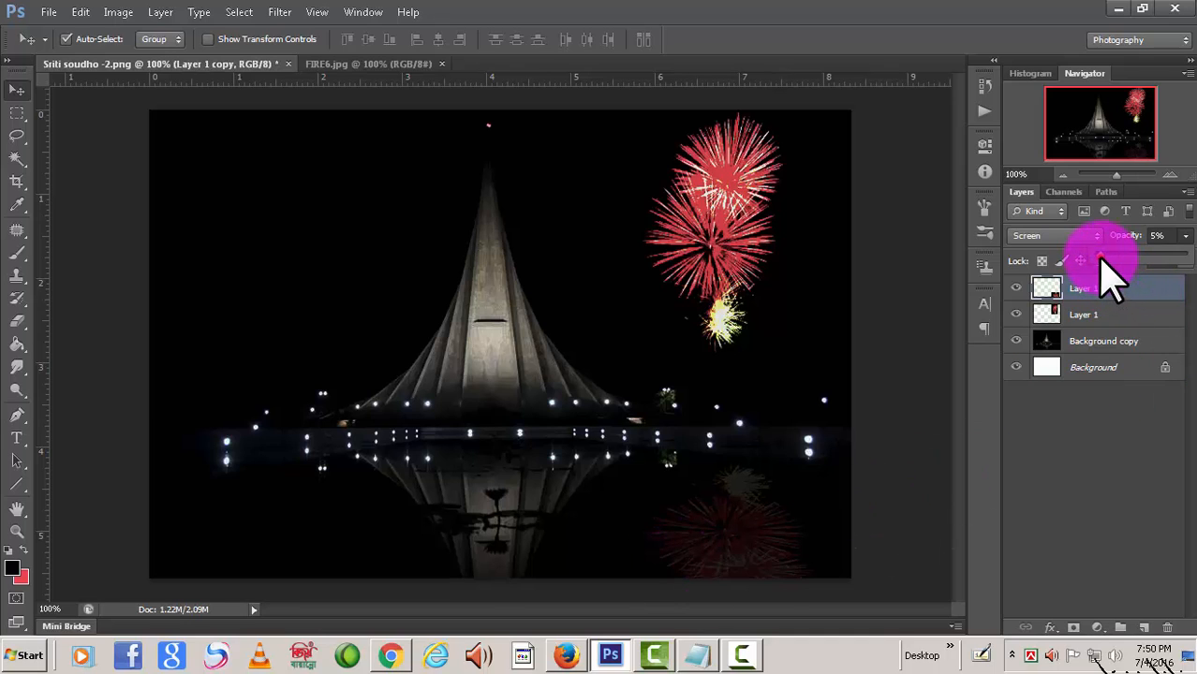
pyautogui.click(886, 324)
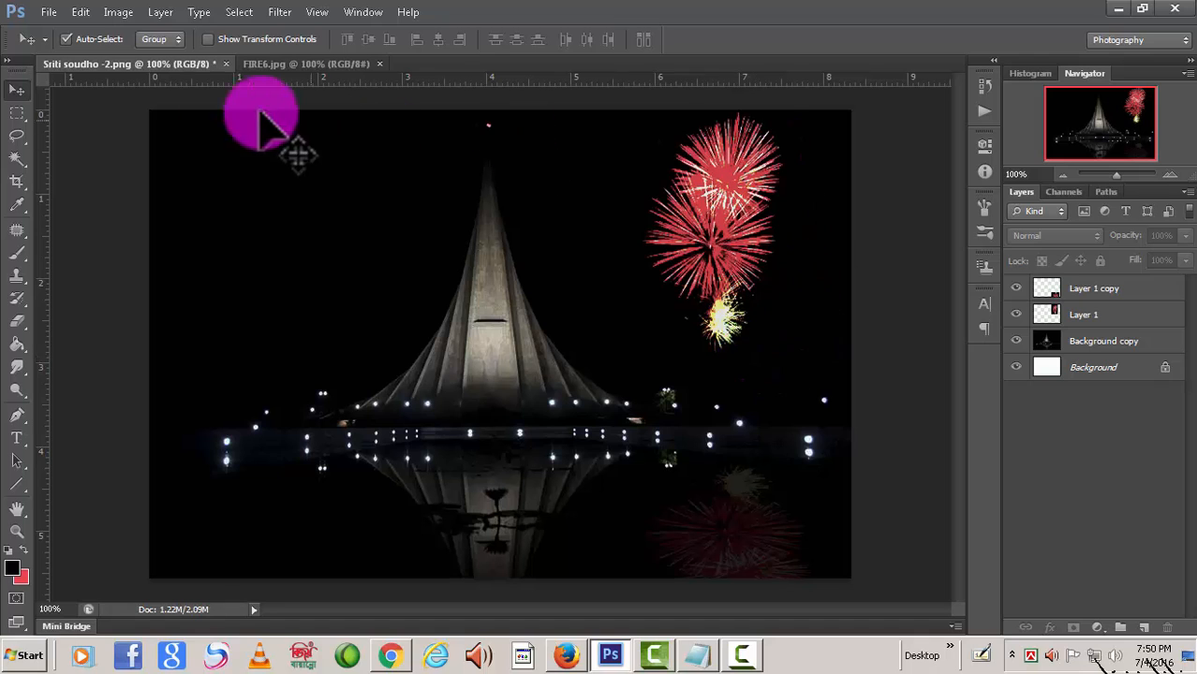
# Open FIRE5 from the FIRE folder and bring its fireworks into the monument image as a new layer over the left half
pyautogui.click(47, 13)
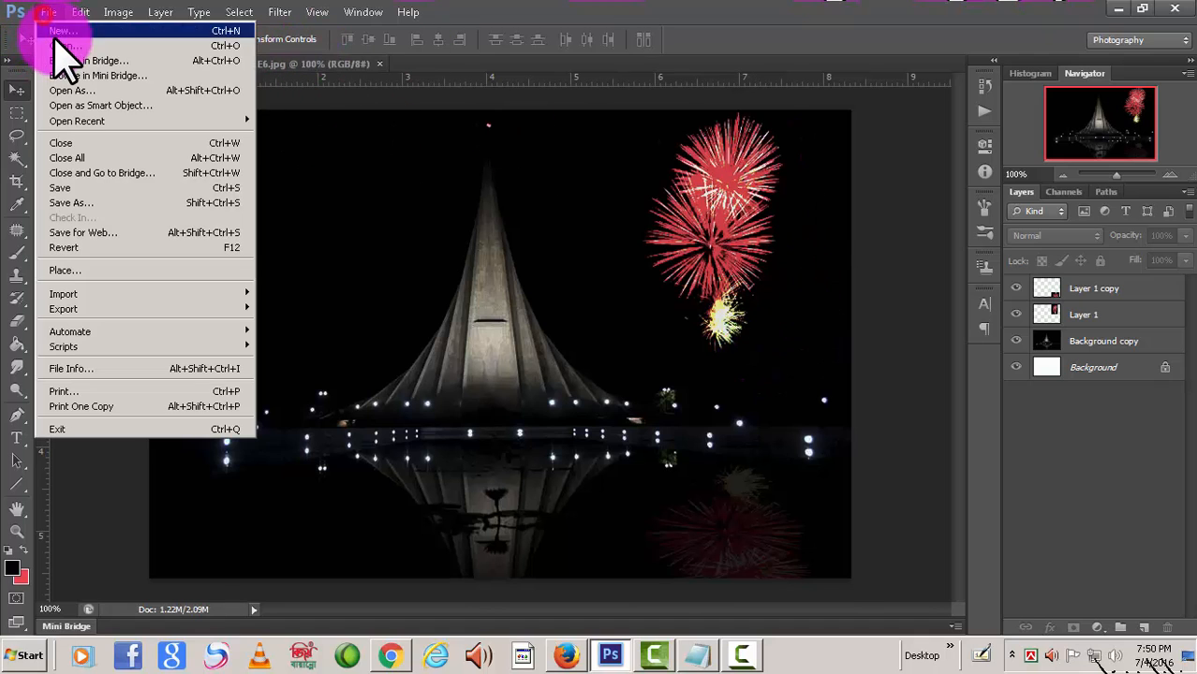
pyautogui.click(56, 37)
pyautogui.click(485, 324)
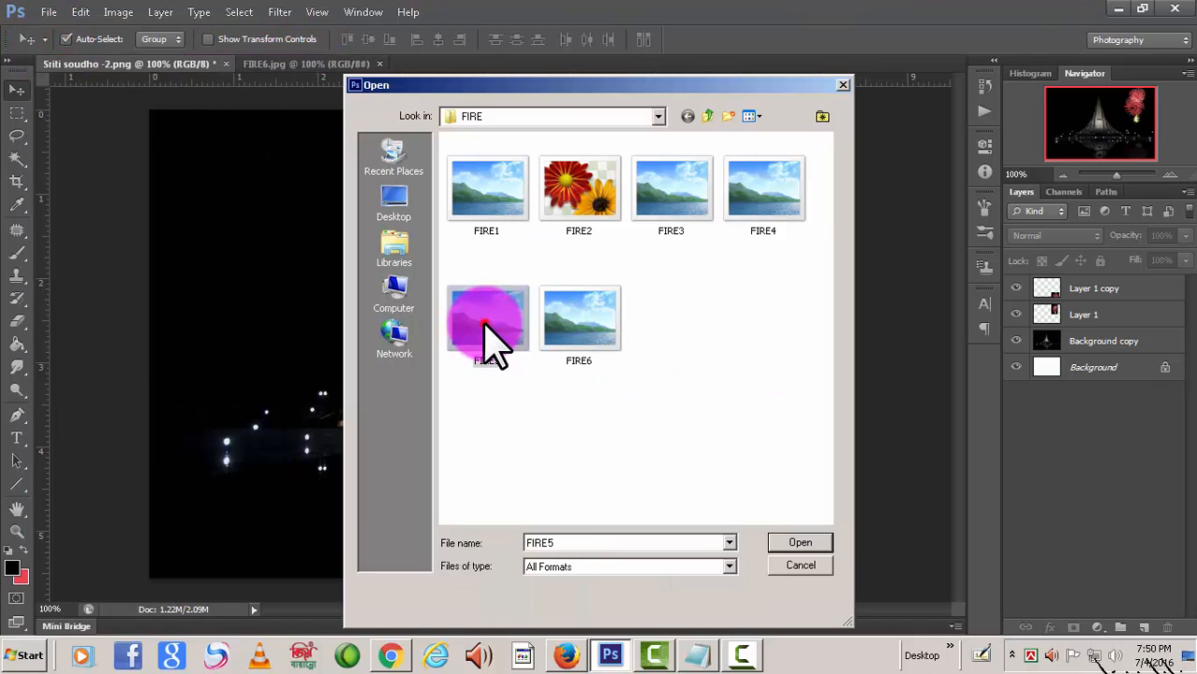
pyautogui.click(798, 545)
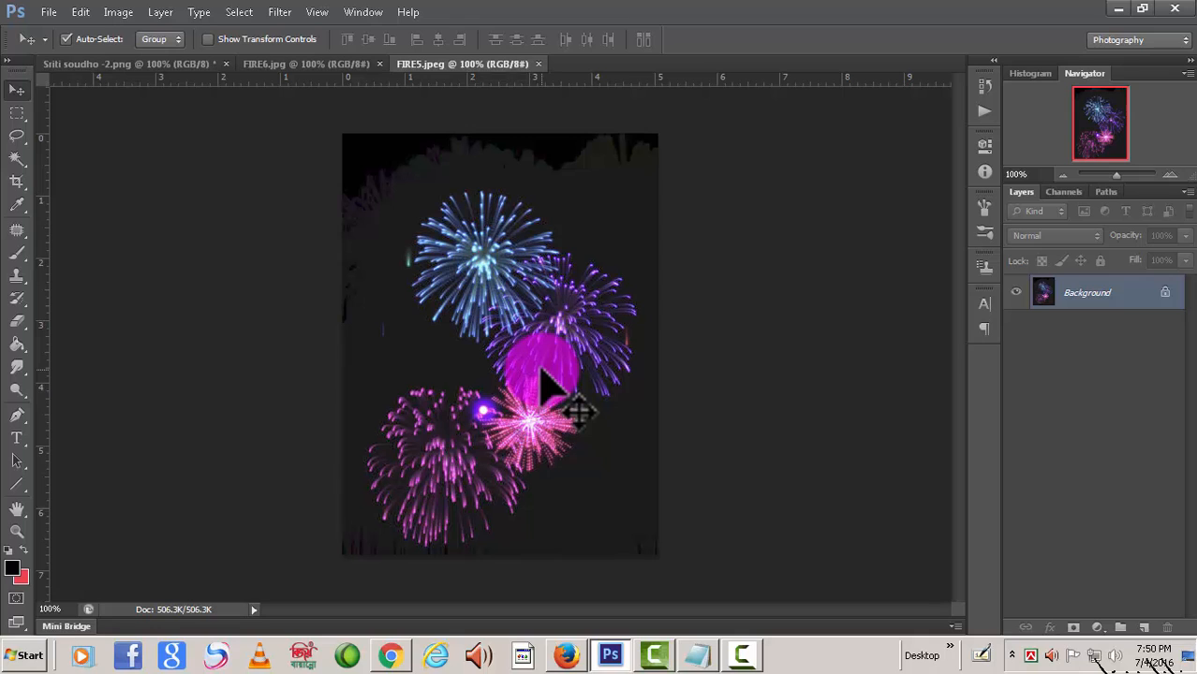
pyautogui.moveTo(536, 363); pyautogui.dragTo(397, 347)
pyautogui.moveTo(416, 296); pyautogui.dragTo(443, 211)
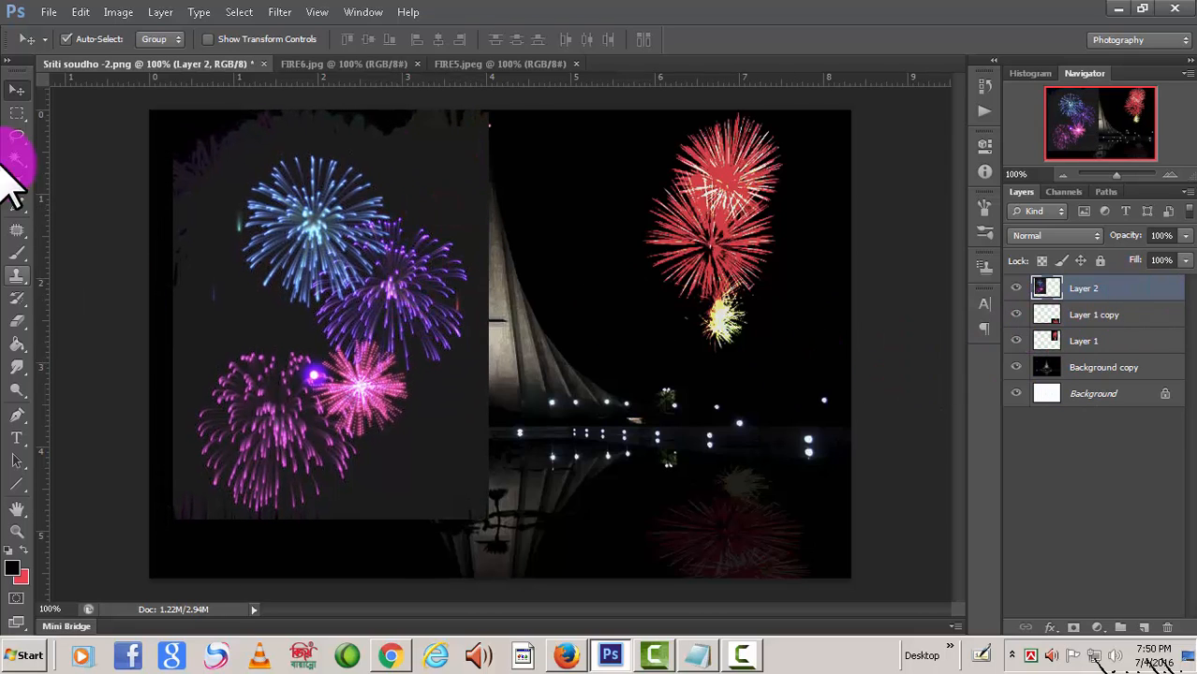
# Apply Levels to Layer 2 with input values 49, 2.42 and 107, and output levels 0 and about 150
pyautogui.click(117, 12)
pyautogui.moveTo(56, 54)
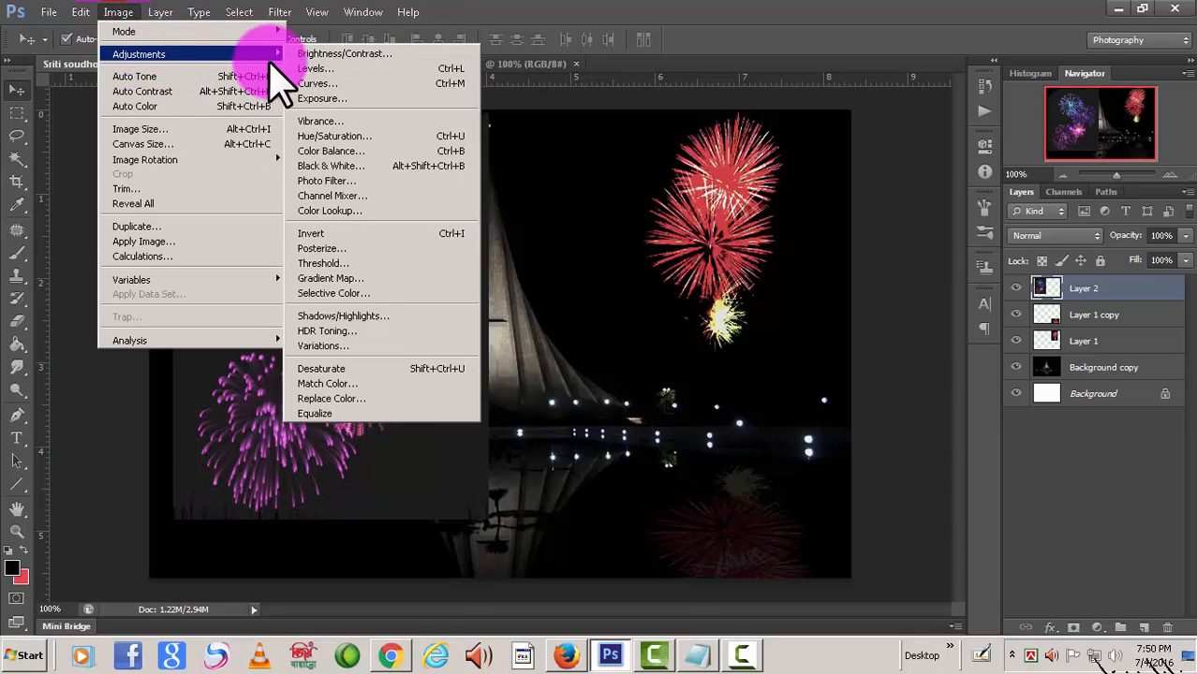
pyautogui.click(358, 69)
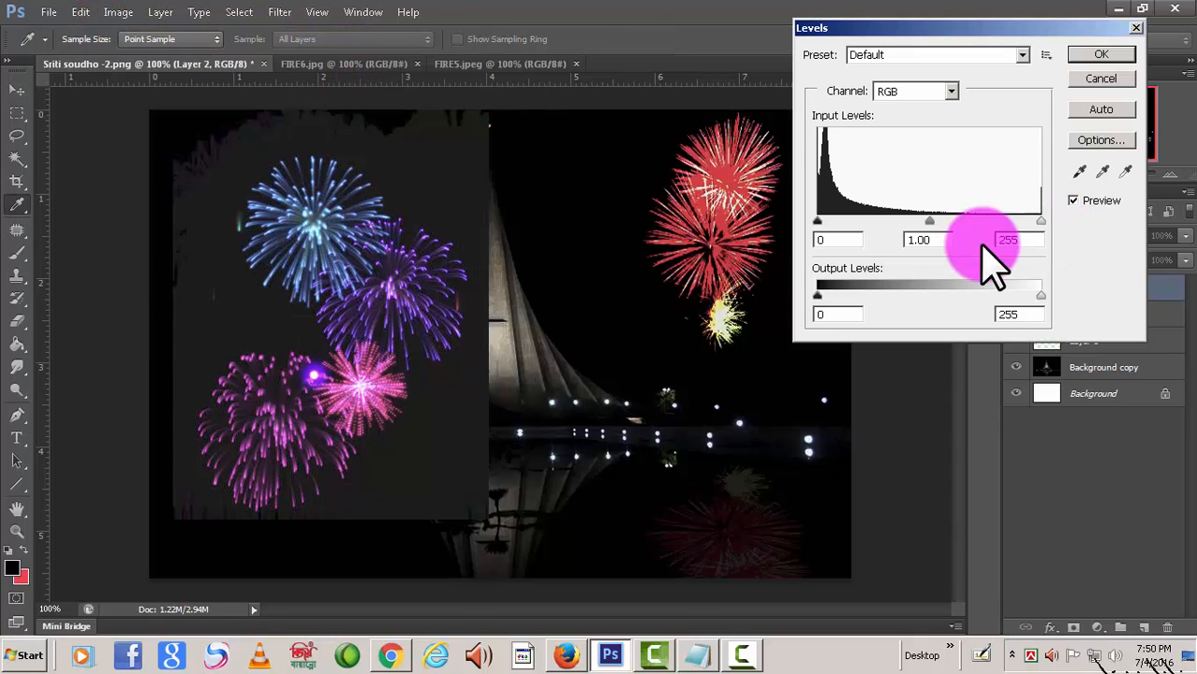
pyautogui.moveTo(814, 225); pyautogui.dragTo(859, 225)
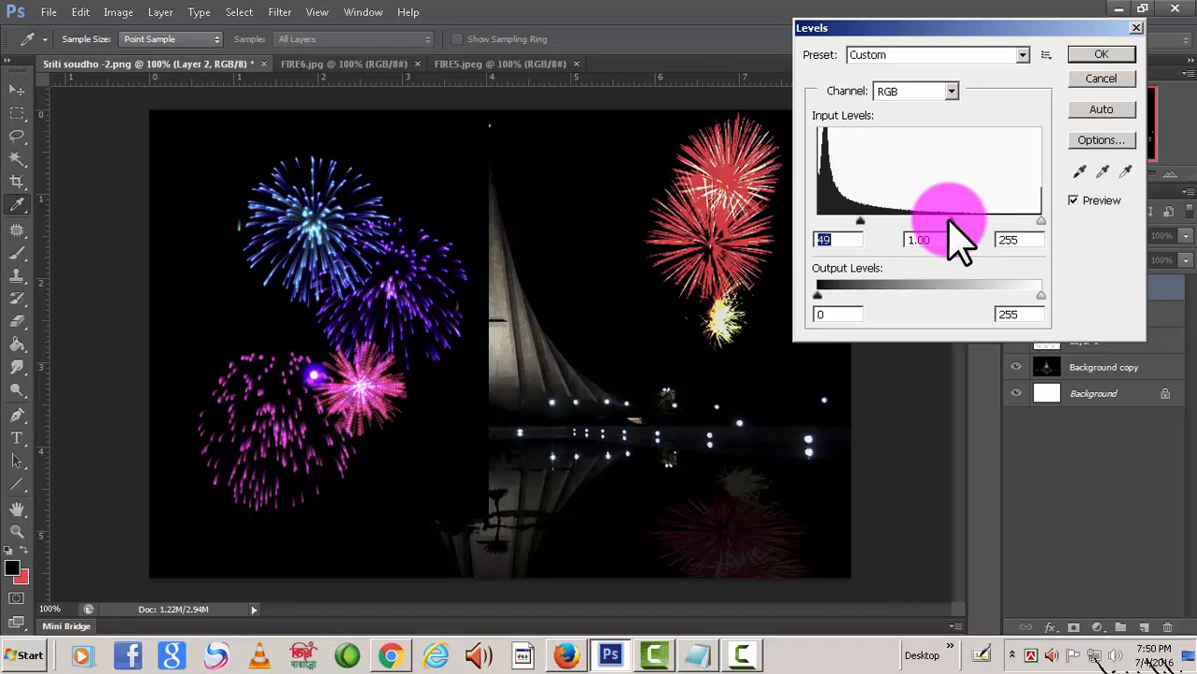
pyautogui.moveTo(948, 225); pyautogui.dragTo(895, 225)
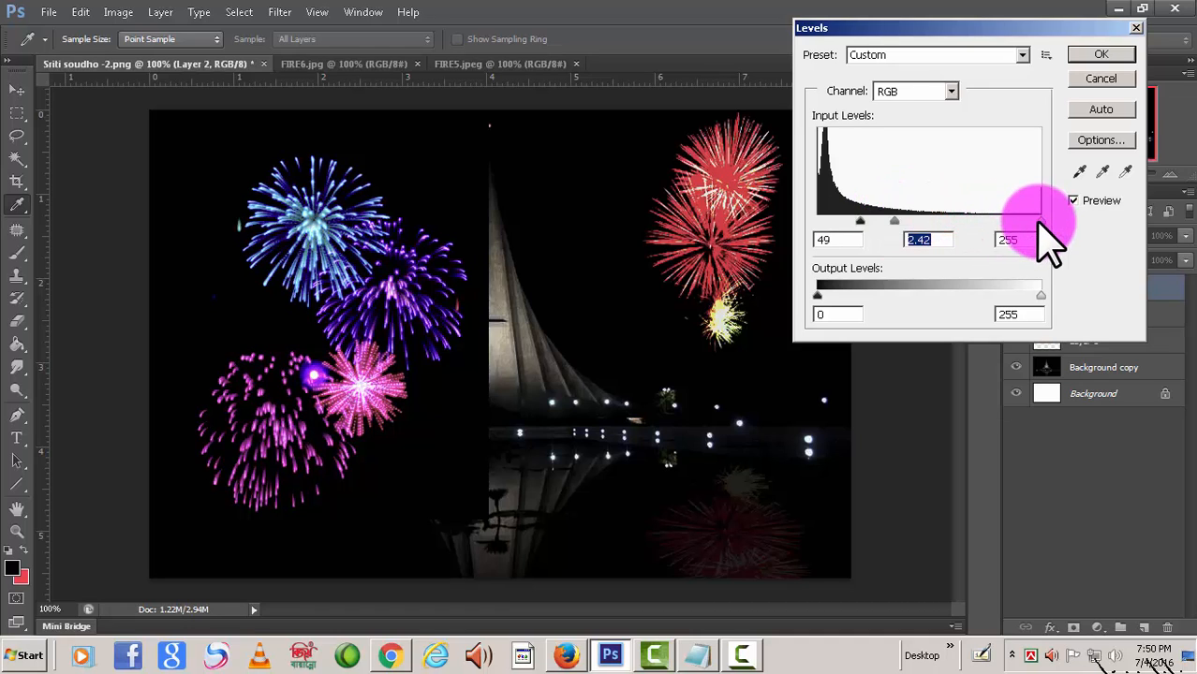
pyautogui.moveTo(1039, 222); pyautogui.dragTo(912, 220)
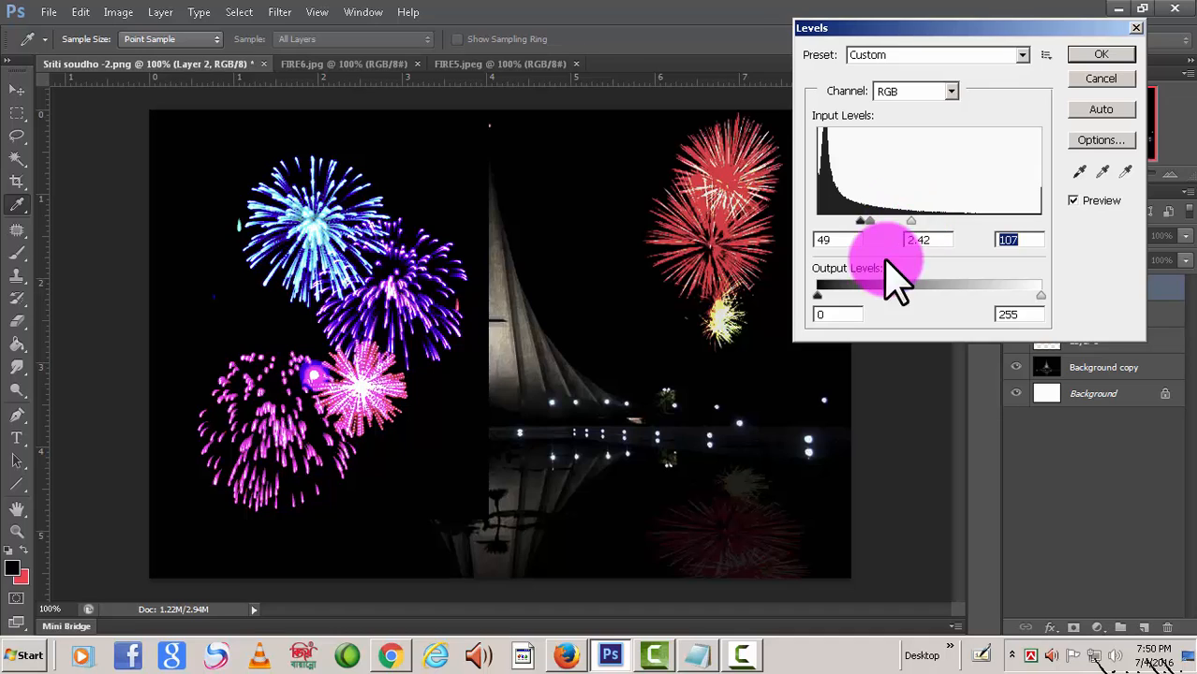
pyautogui.moveTo(818, 295)
pyautogui.mouseDown()
pyautogui.moveTo(874, 293)
pyautogui.moveTo(798, 296)
pyautogui.mouseUp()
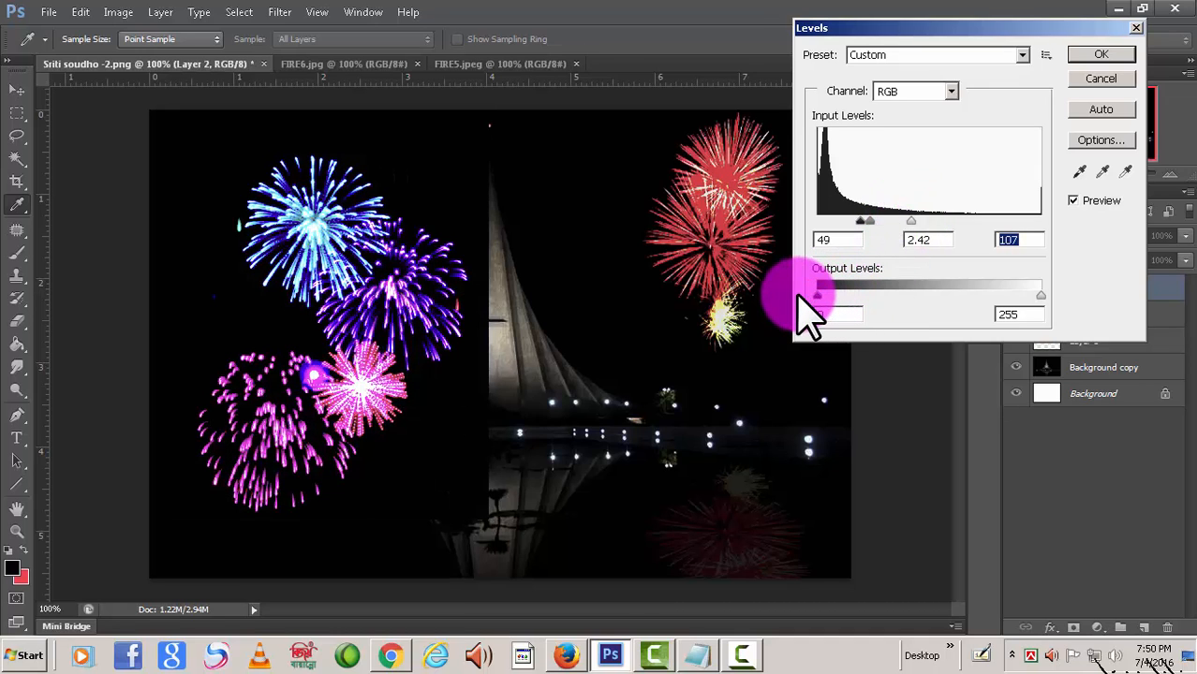
pyautogui.moveTo(1038, 296); pyautogui.dragTo(963, 295)
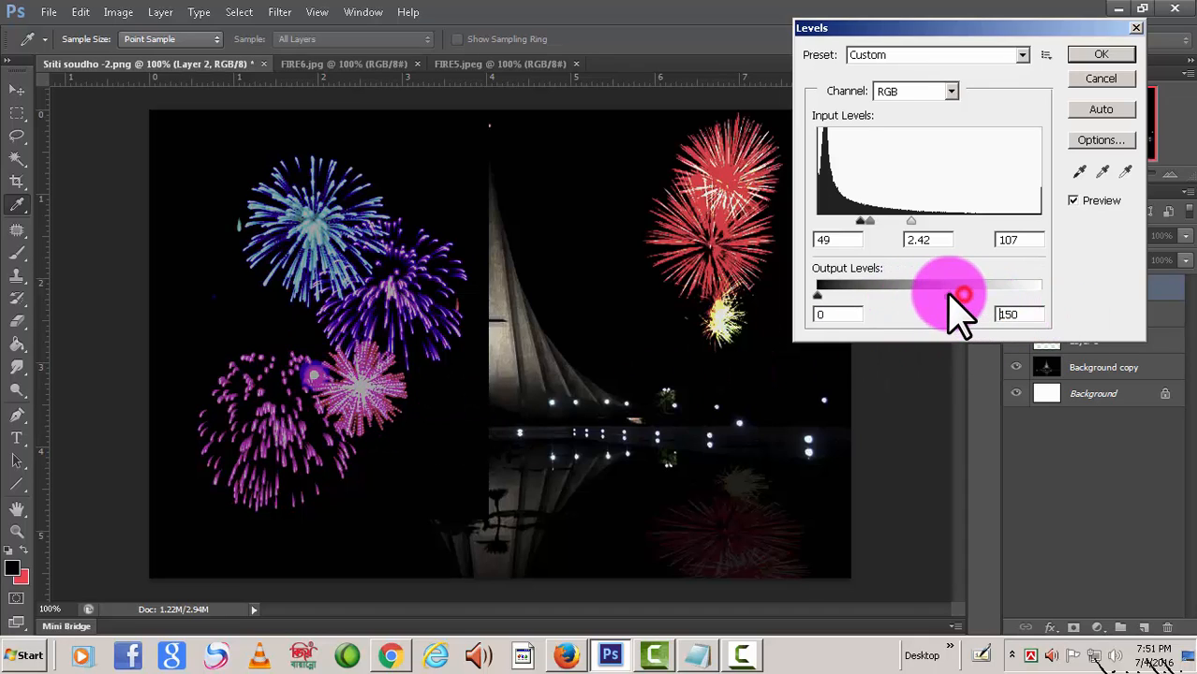
pyautogui.click(1099, 57)
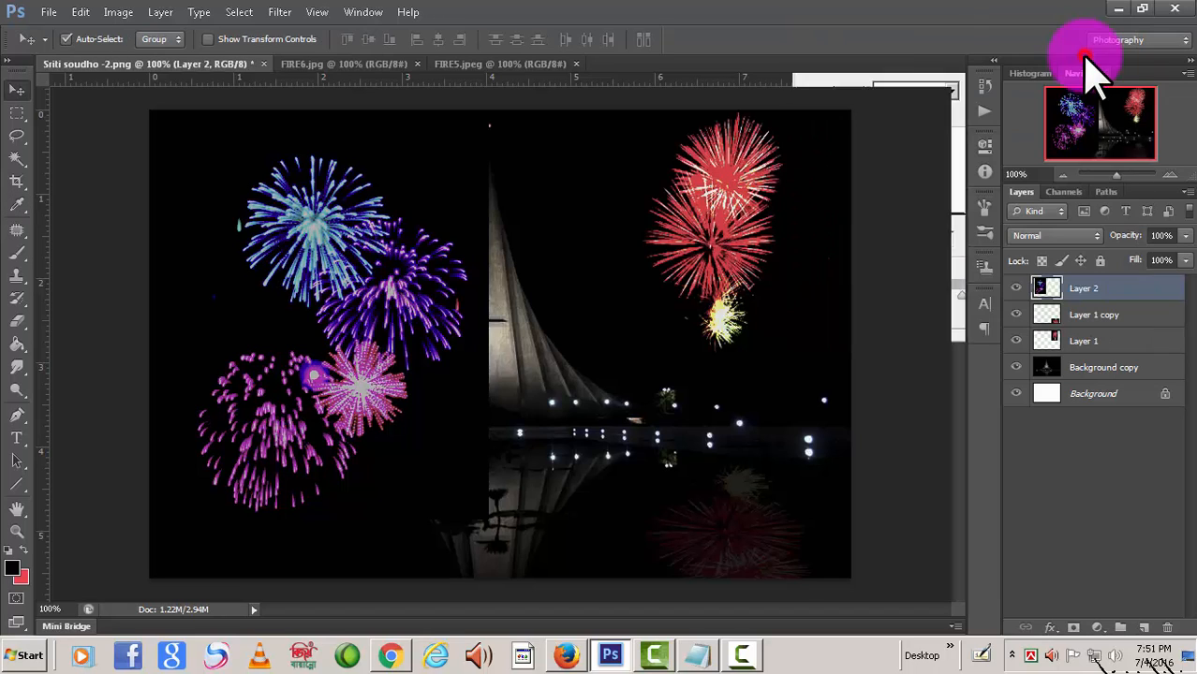
# Set the blend mode of Layer 2 to Screen and move its fireworks up toward the image's top edge
pyautogui.click(1094, 237)
pyautogui.click(1036, 150)
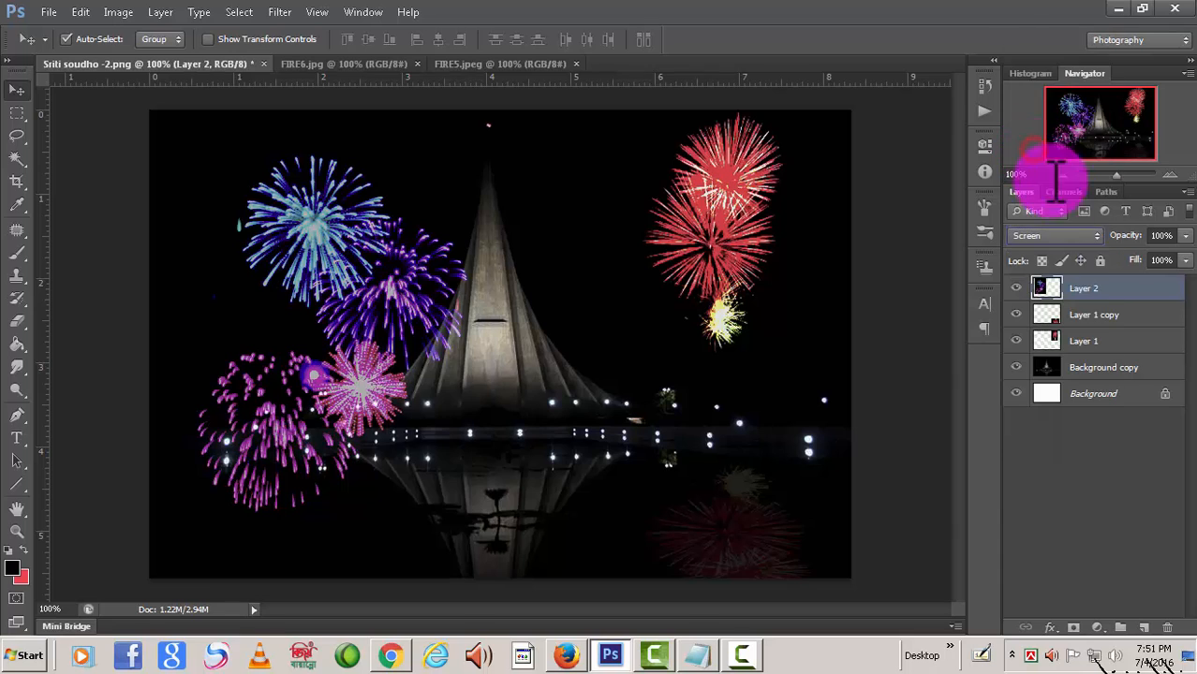
pyautogui.moveTo(420, 243); pyautogui.dragTo(374, 272)
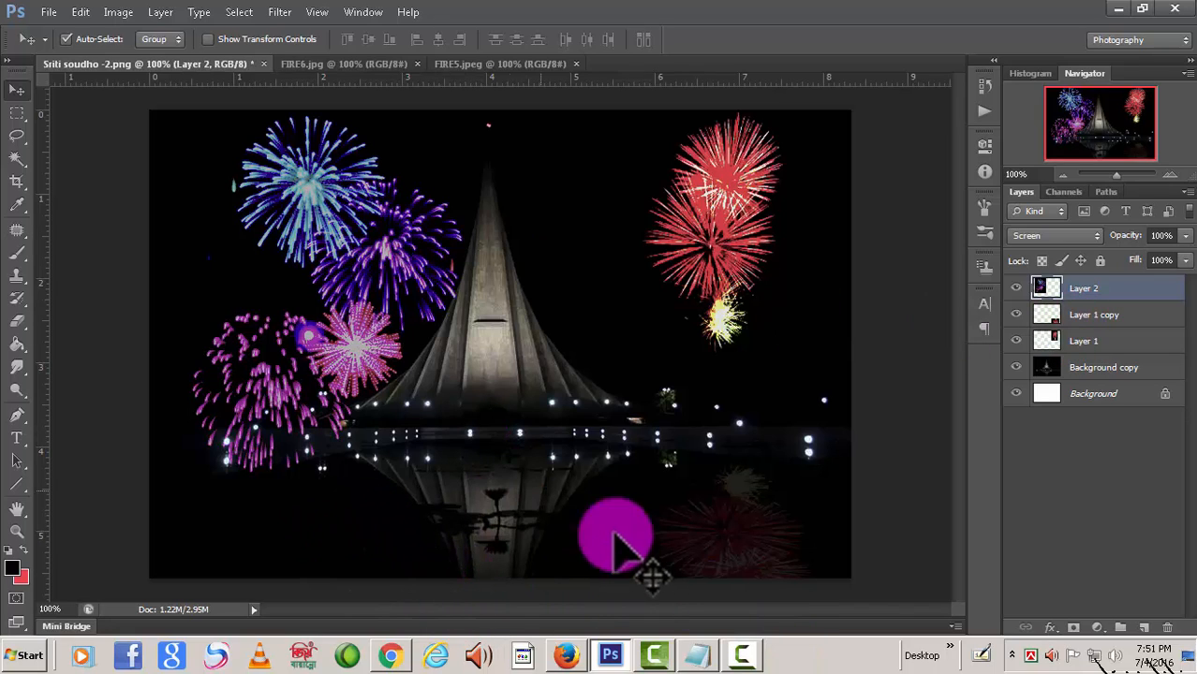
# Scale the height of Layer 2 to about 83% and place its fireworks in the sky left of the monument
pyautogui.click(81, 12)
pyautogui.click(132, 305)
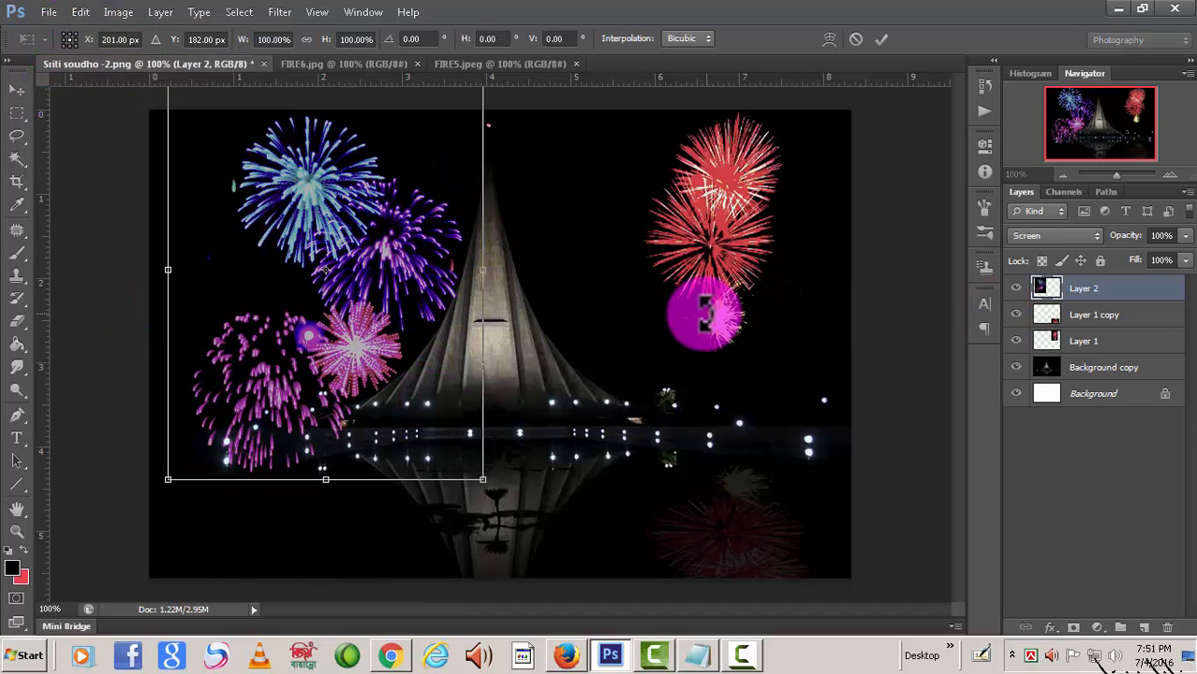
pyautogui.moveTo(310, 180); pyautogui.dragTo(309, 251)
pyautogui.moveTo(327, 126); pyautogui.dragTo(326, 197)
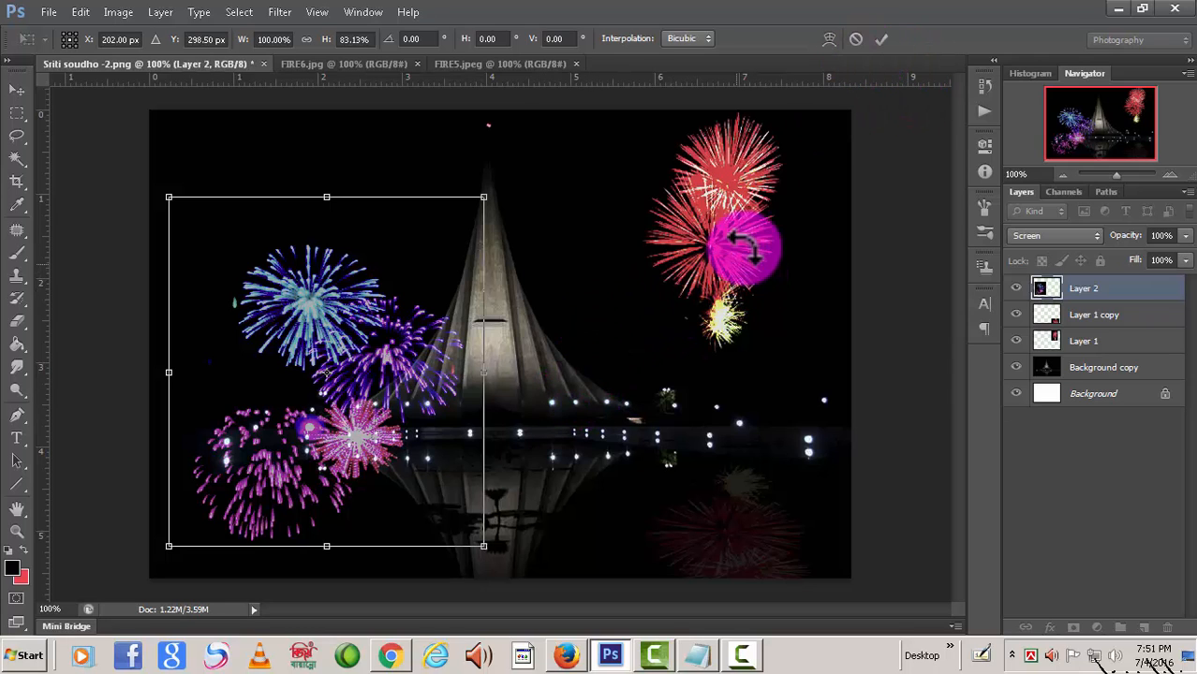
pyautogui.press('Return')
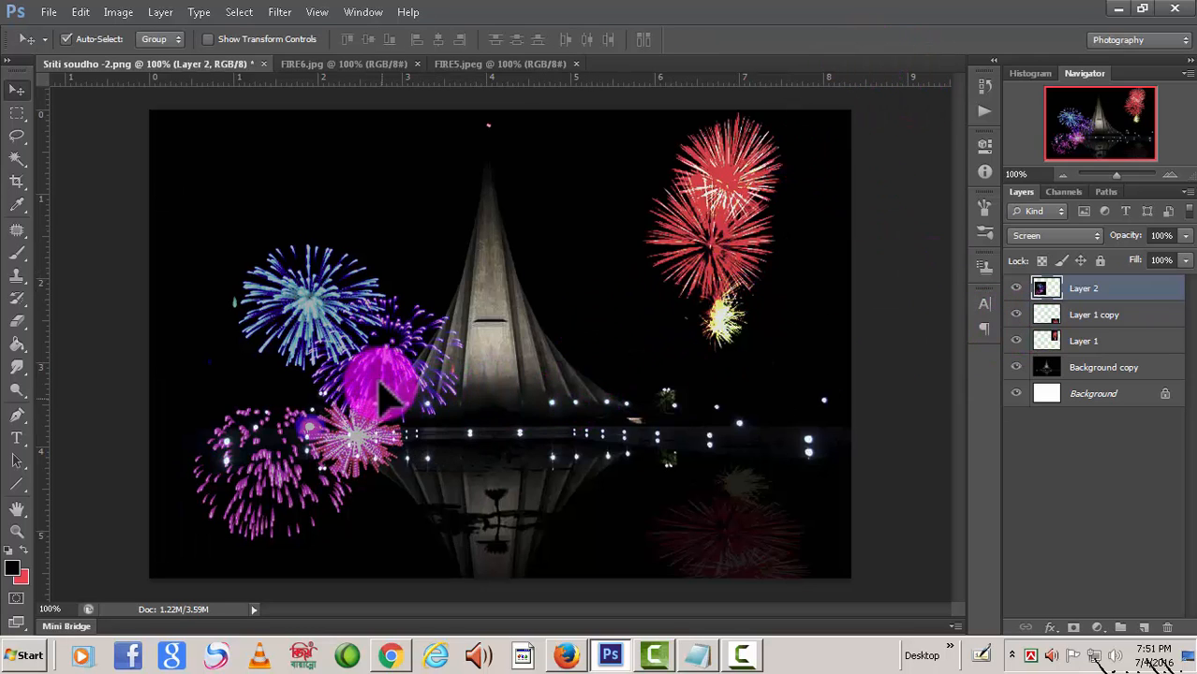
pyautogui.moveTo(380, 385); pyautogui.dragTo(375, 262)
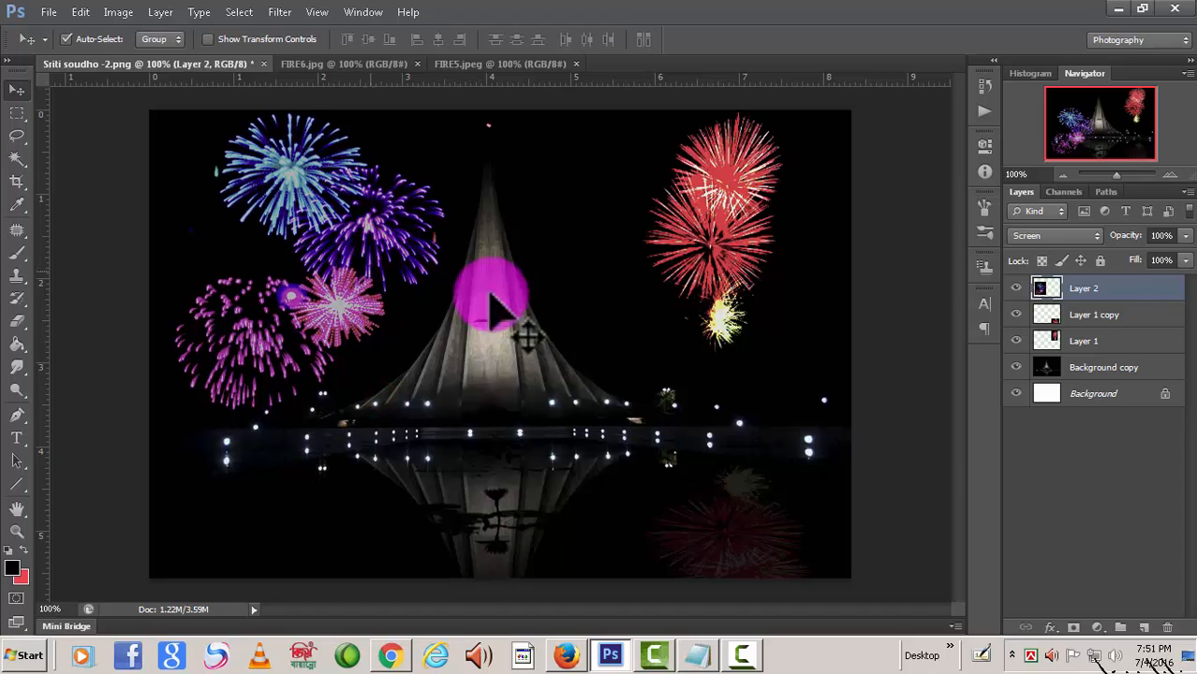
# Duplicate Layer 2 as Layer 2 copy within the same document
pyautogui.rightClick(1113, 298)
pyautogui.click(1054, 184)
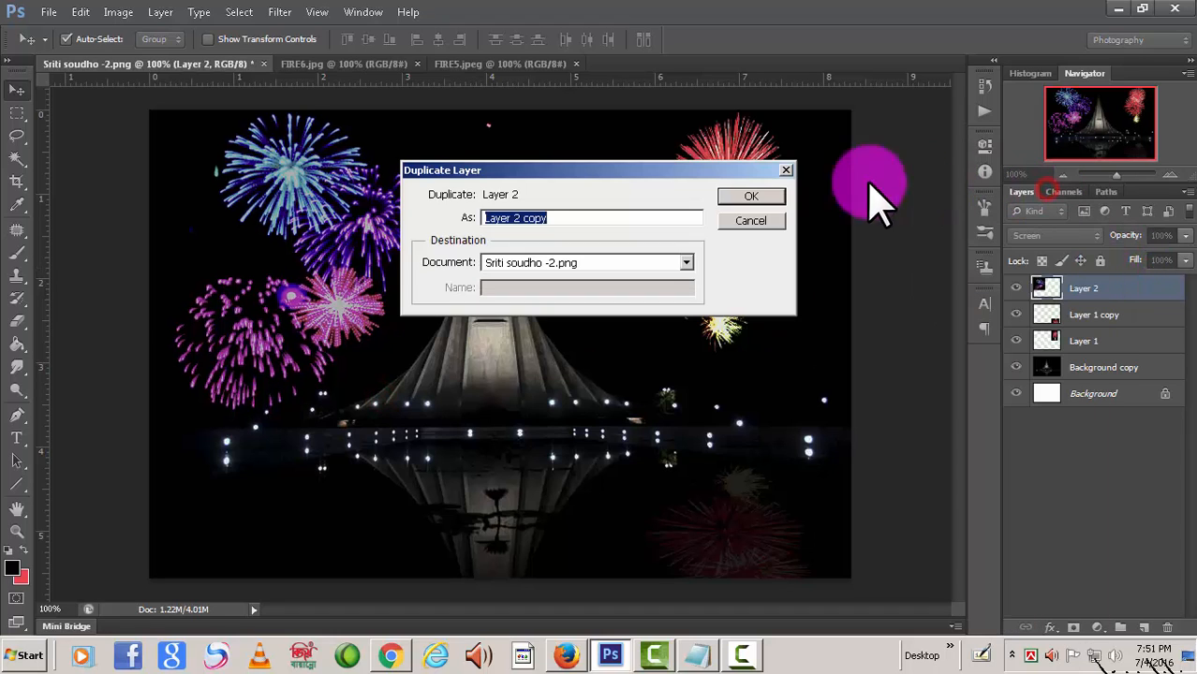
pyautogui.click(770, 199)
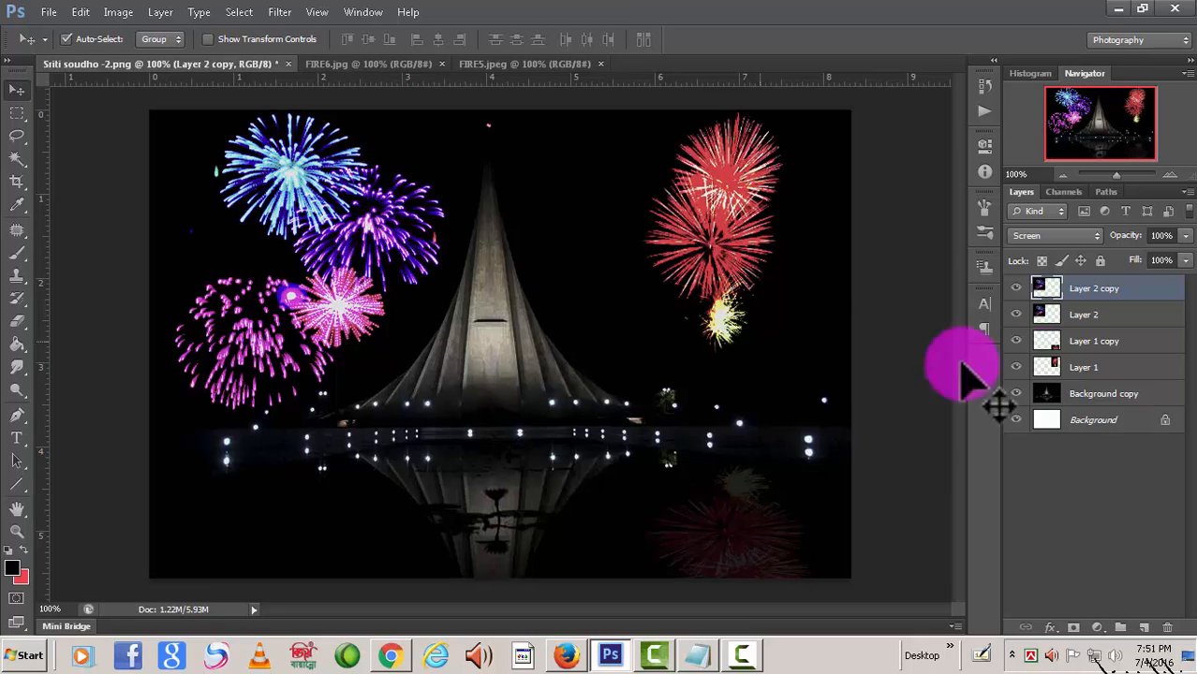
# Flip Layer 2 copy vertically, scale it to about 100.6% width and 46.4% height, and place it in the water below the left fireworks
pyautogui.hotkey('ctrl', 't')
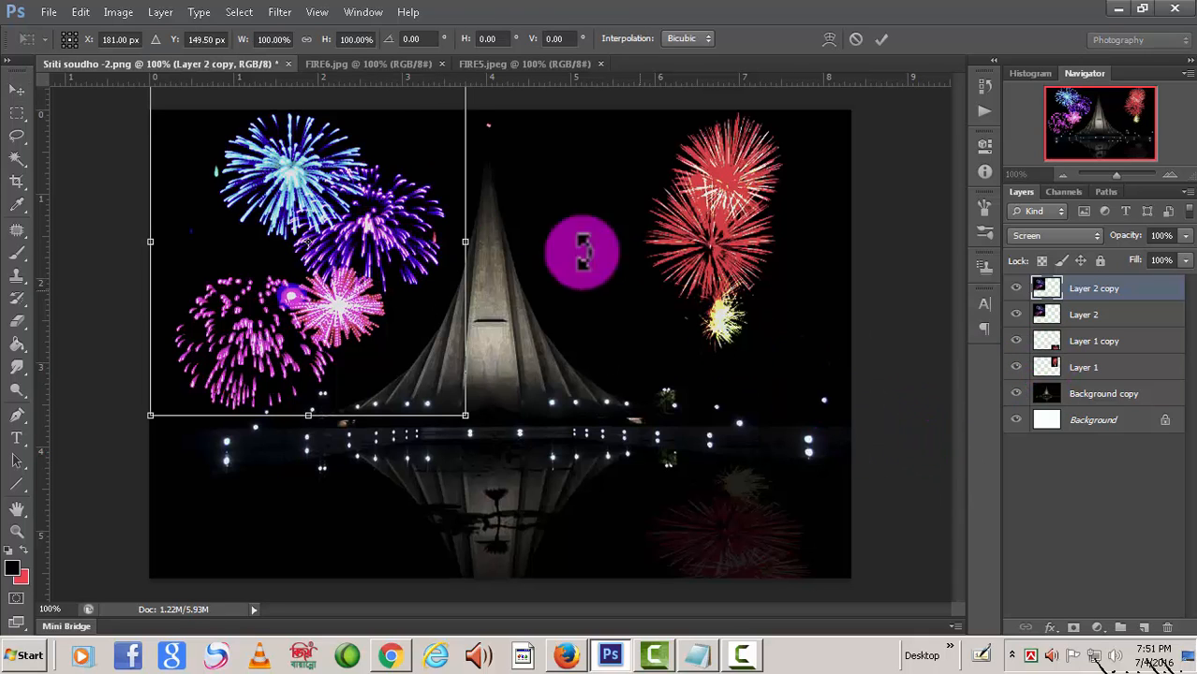
pyautogui.moveTo(384, 211); pyautogui.dragTo(398, 272)
pyautogui.moveTo(326, 122); pyautogui.dragTo(367, 628)
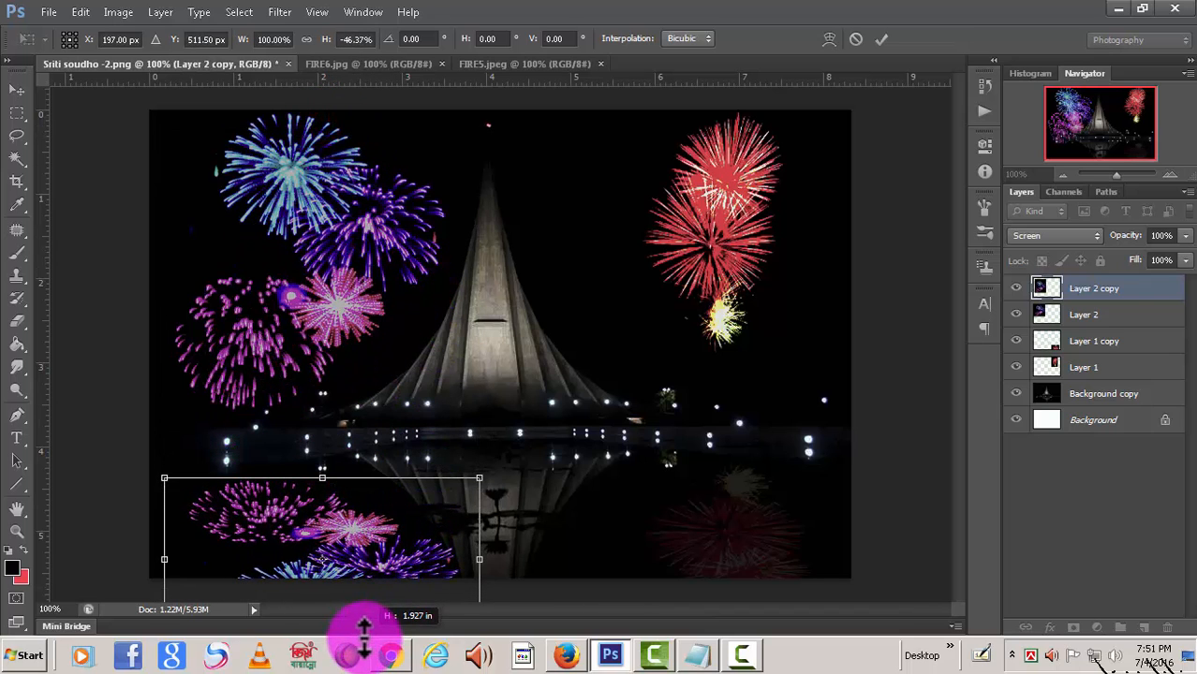
pyautogui.moveTo(342, 556); pyautogui.dragTo(510, 554)
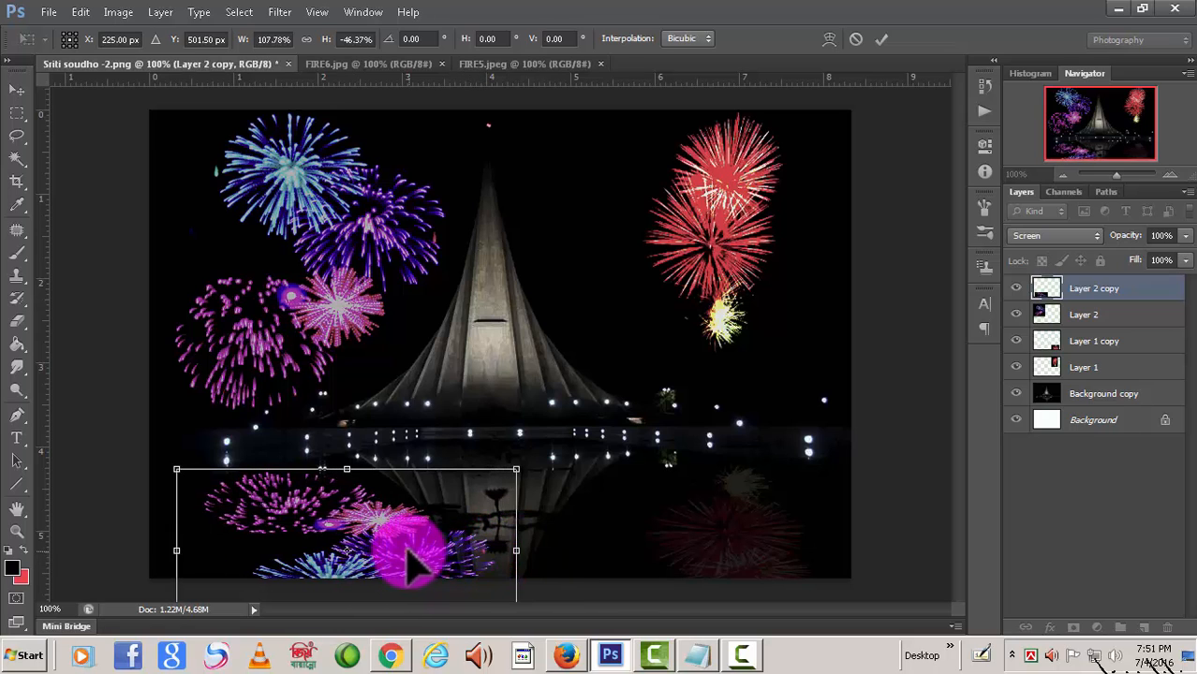
pyautogui.moveTo(406, 553); pyautogui.dragTo(375, 573)
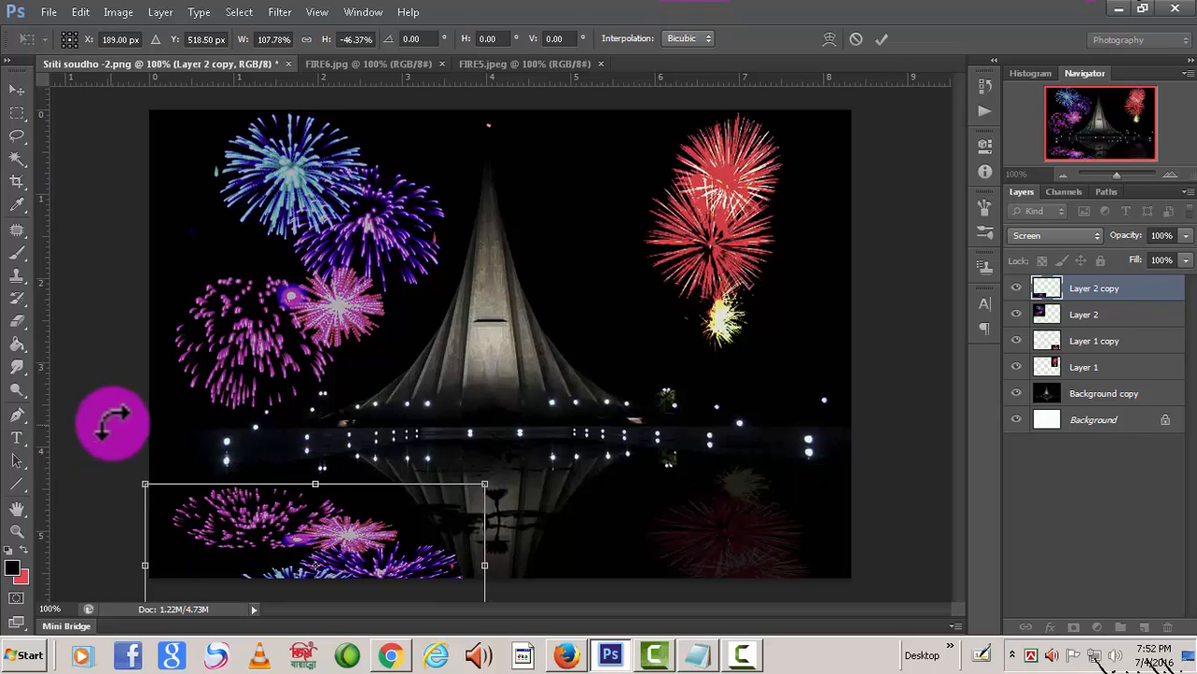
pyautogui.moveTo(146, 565); pyautogui.dragTo(167, 564)
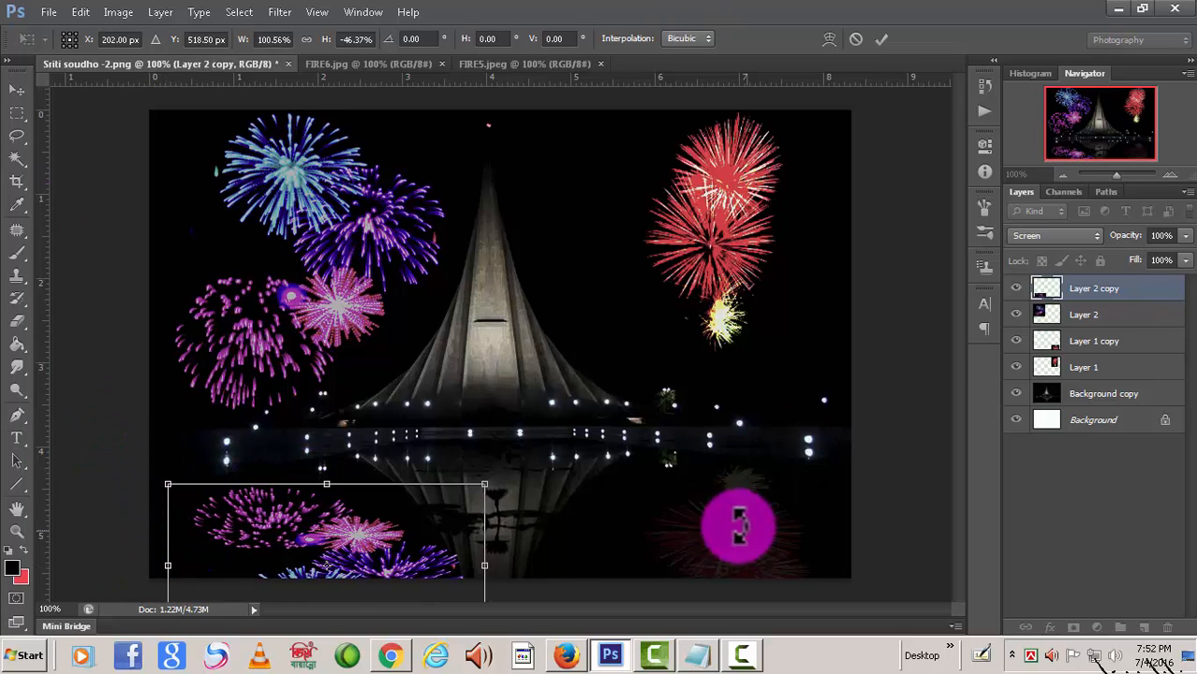
pyautogui.click(882, 40)
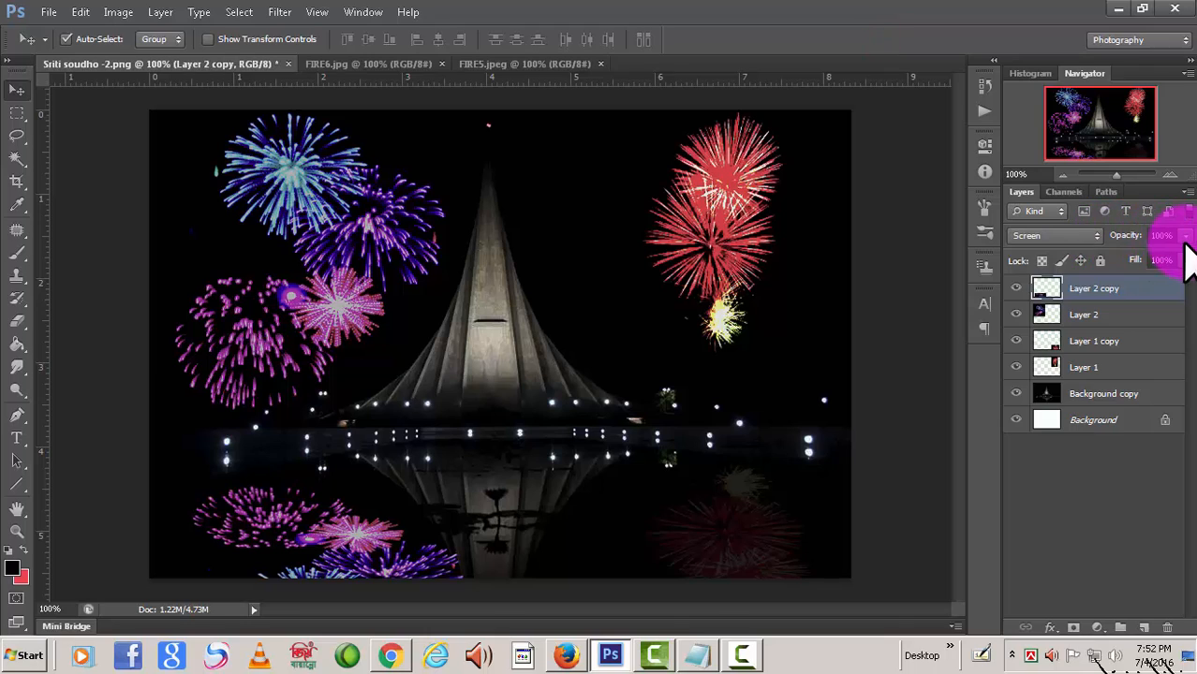
# Lower the opacity of Layer 2 copy to 5% to fade the left fireworks' reflection
pyautogui.moveTo(1152, 256); pyautogui.dragTo(1106, 253)
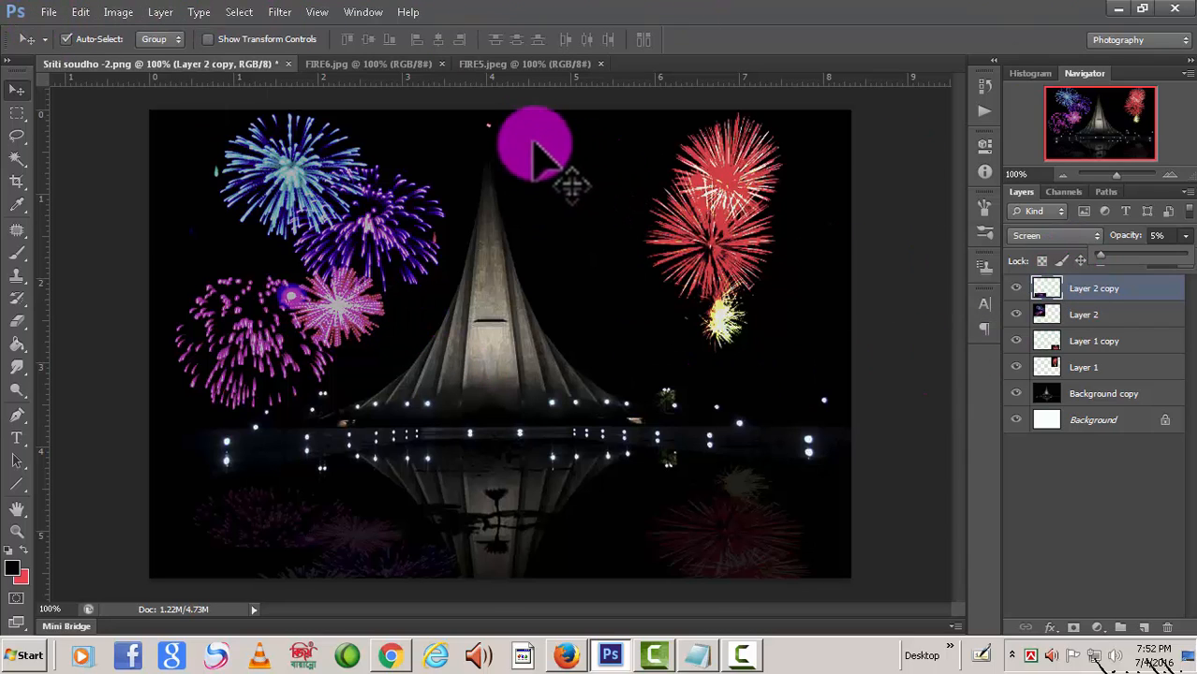
# Open the FIRE4 image and bring its golden firework into the monument document as a new layer
pyautogui.click(51, 13)
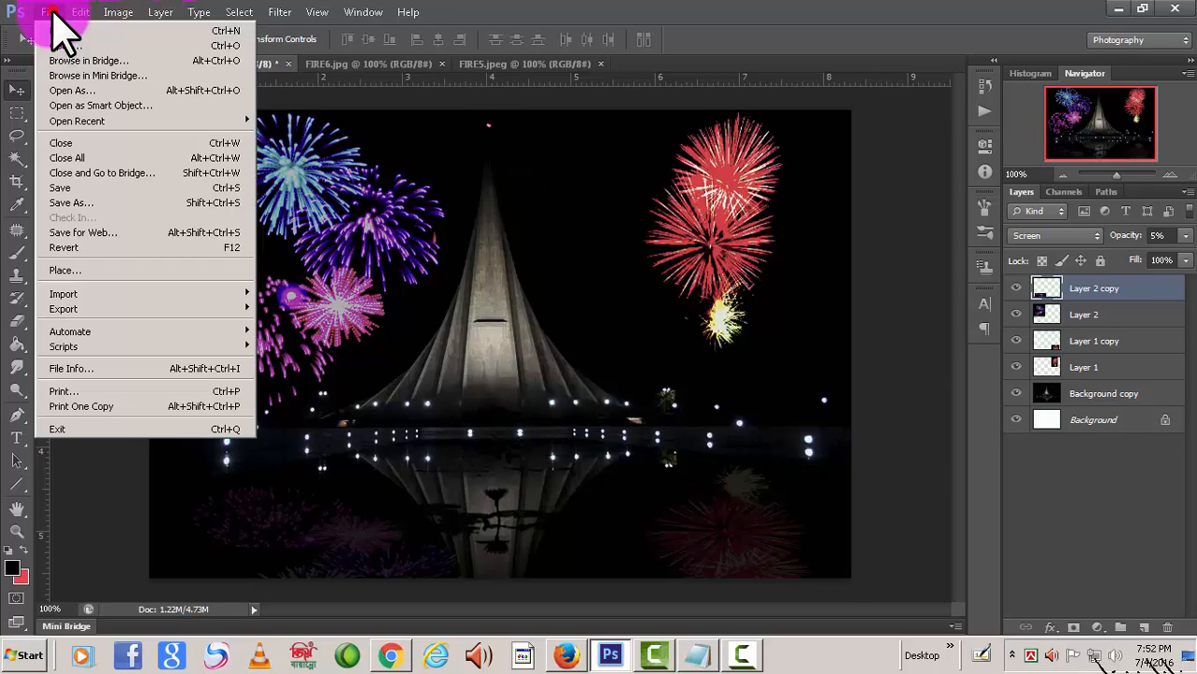
pyautogui.click(59, 45)
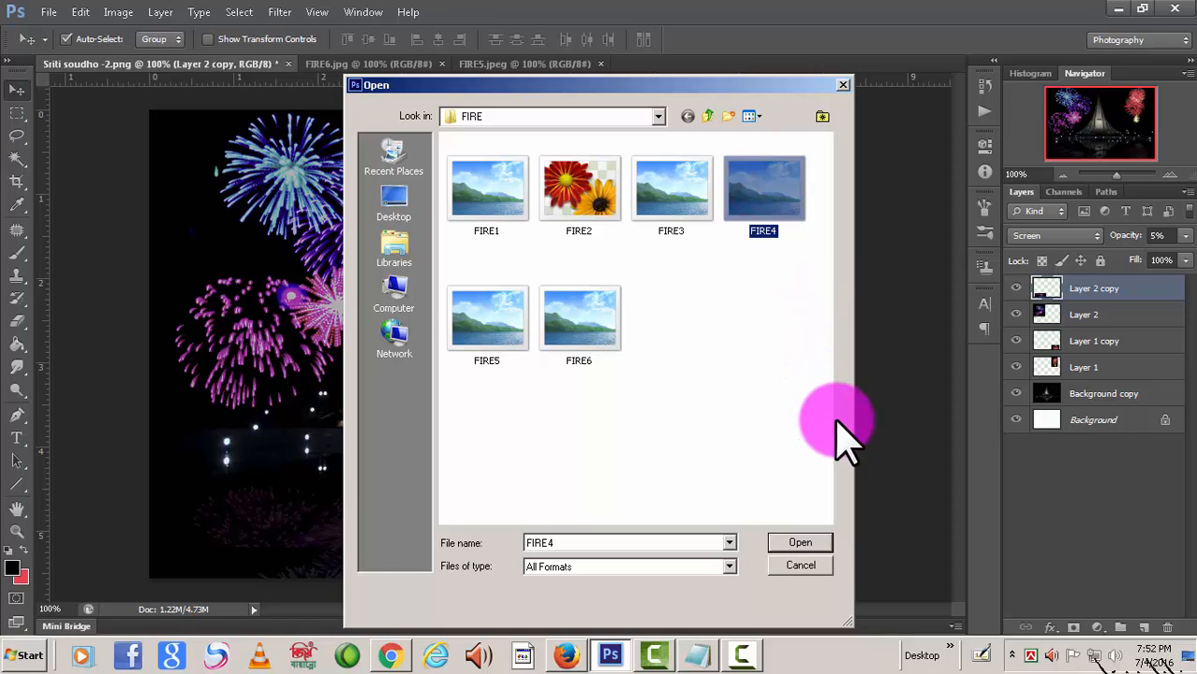
pyautogui.click(798, 543)
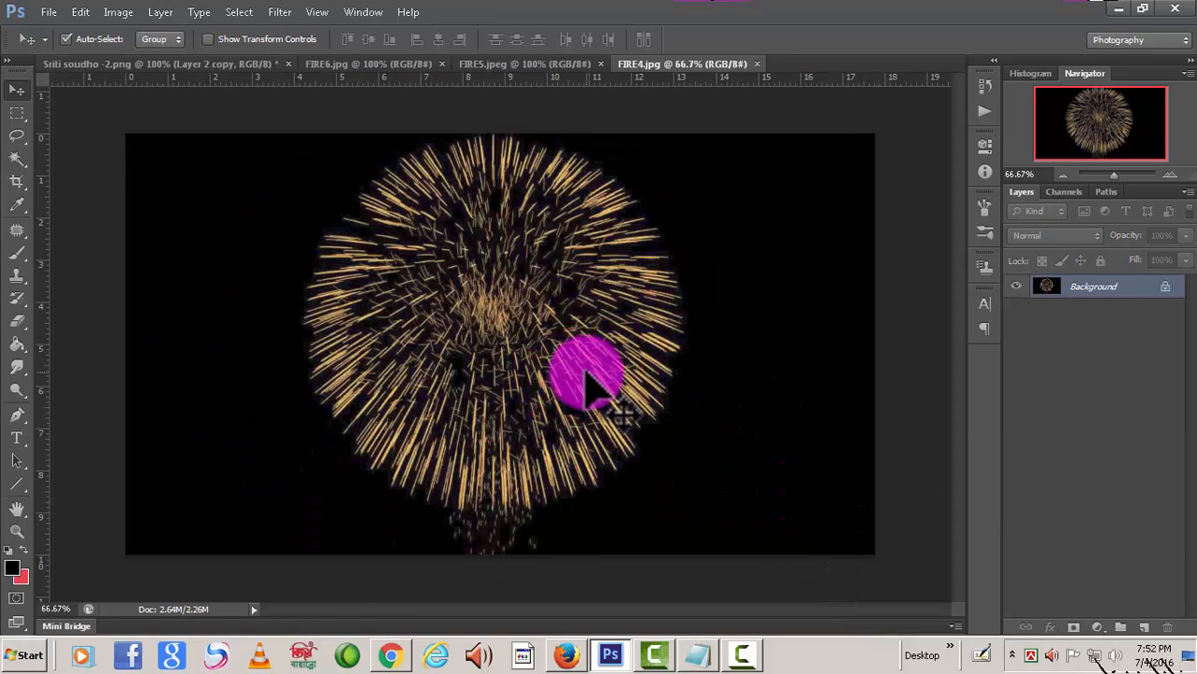
pyautogui.moveTo(586, 375); pyautogui.dragTo(172, 64)
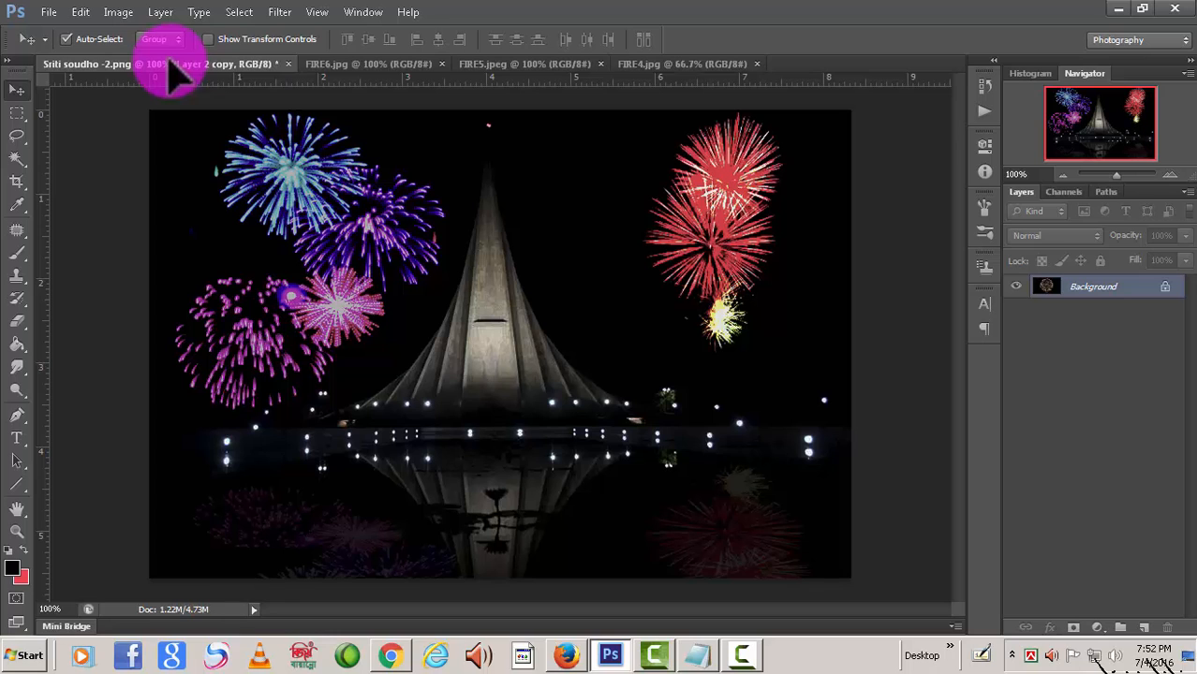
pyautogui.moveTo(185, 73); pyautogui.dragTo(583, 388)
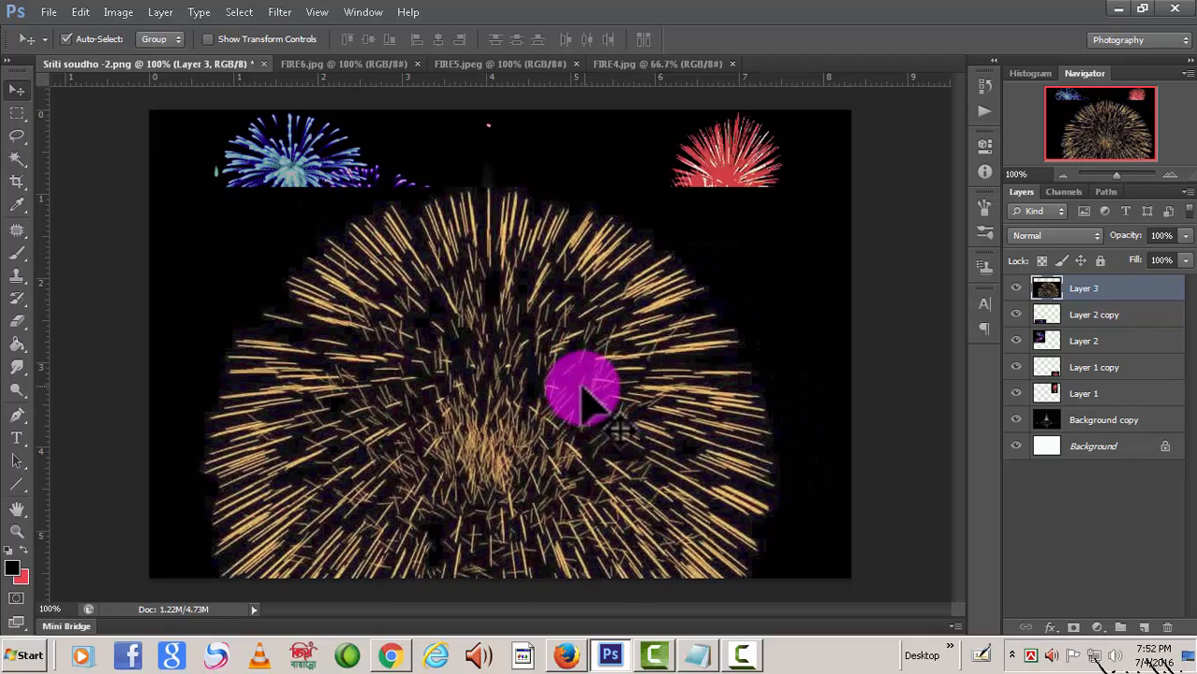
# Scale Layer 3 to about 27.3% and place its golden firework in the sky over the monument's upper part
pyautogui.hotkey('ctrl', 't')
pyautogui.moveTo(407, 356); pyautogui.dragTo(644, 308)
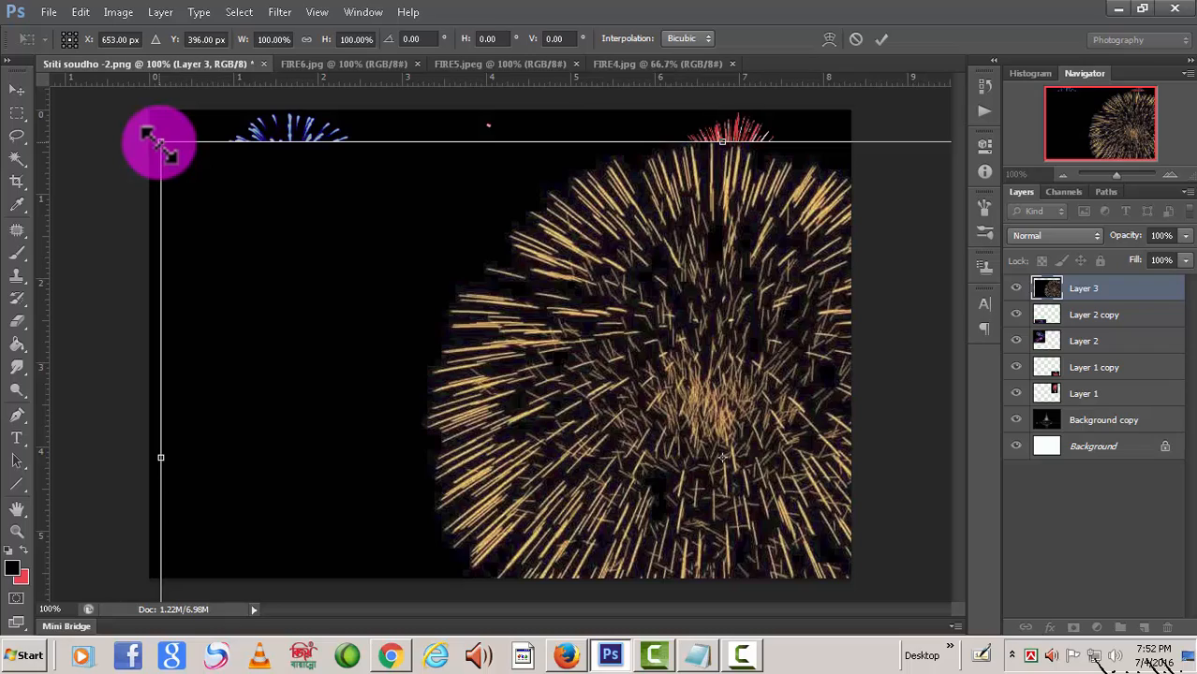
pyautogui.moveTo(159, 141); pyautogui.dragTo(535, 423)
pyautogui.moveTo(670, 451); pyautogui.dragTo(415, 129)
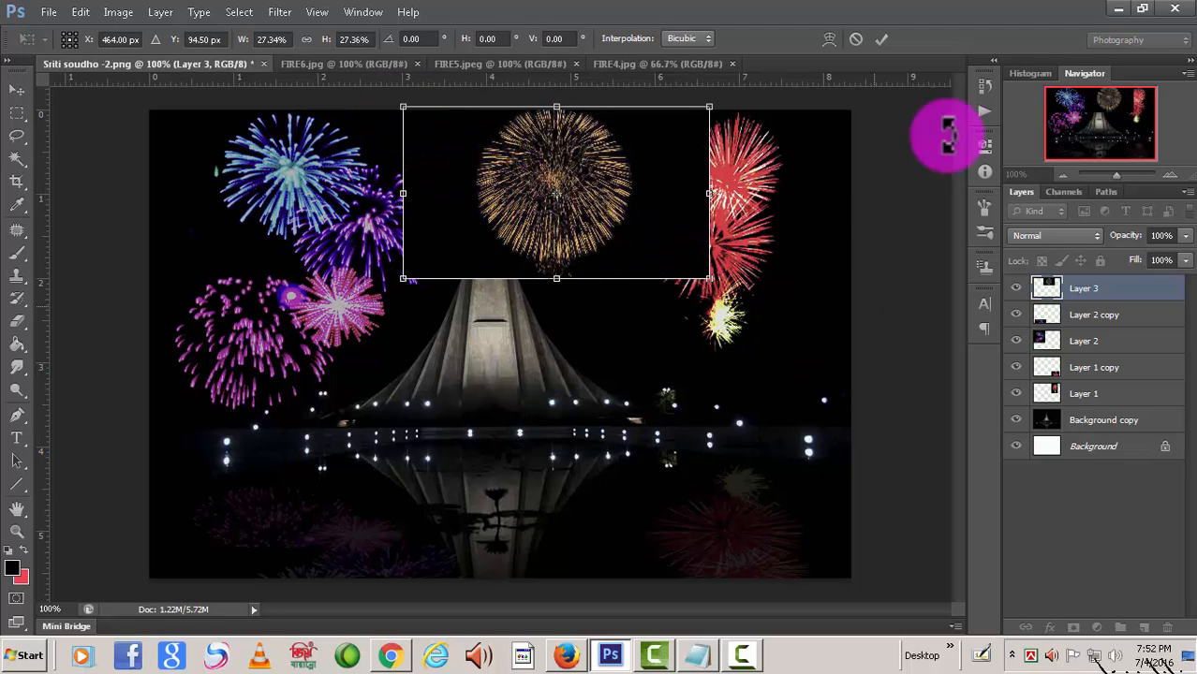
pyautogui.click(882, 39)
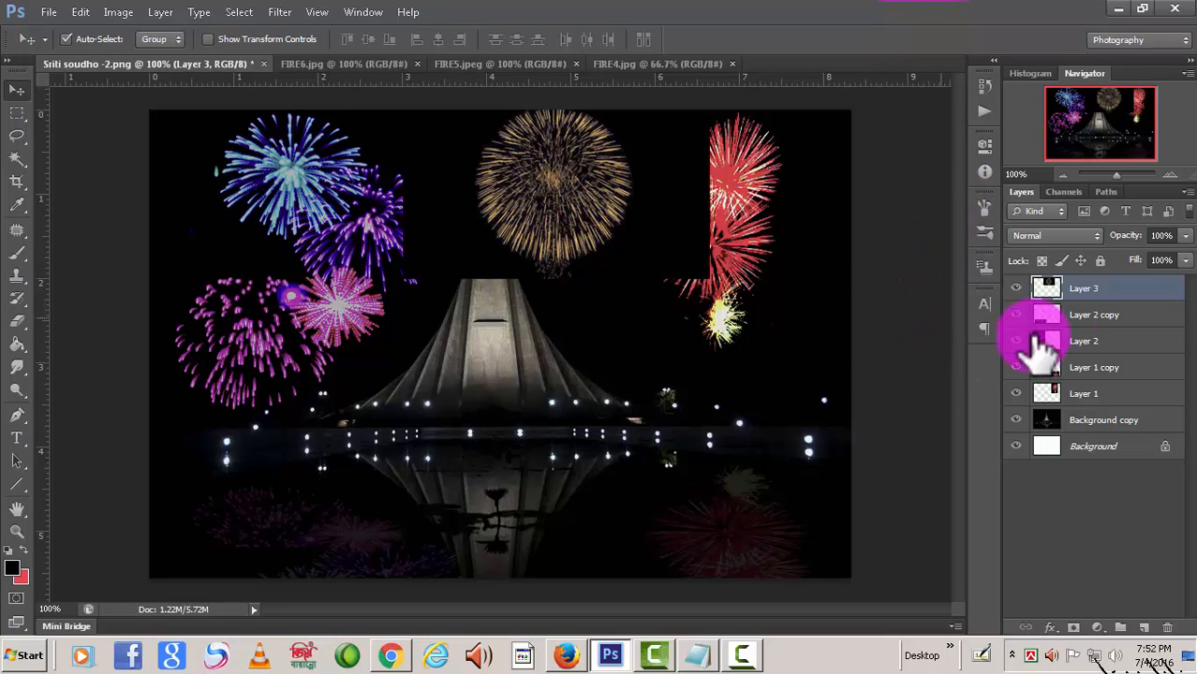
# Apply Levels to Layer 3 with input values 59, 1.41 and 134
pyautogui.click(118, 13)
pyautogui.moveTo(139, 53)
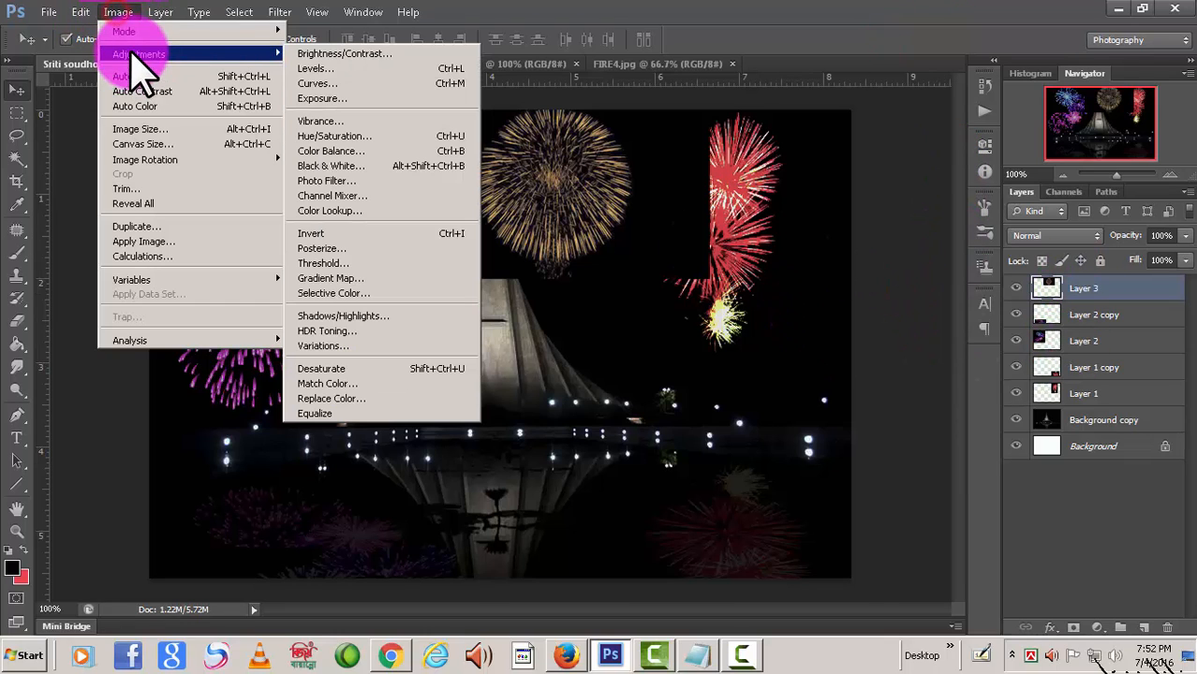
pyautogui.click(314, 68)
pyautogui.moveTo(819, 222); pyautogui.dragTo(855, 223)
pyautogui.click(1026, 240)
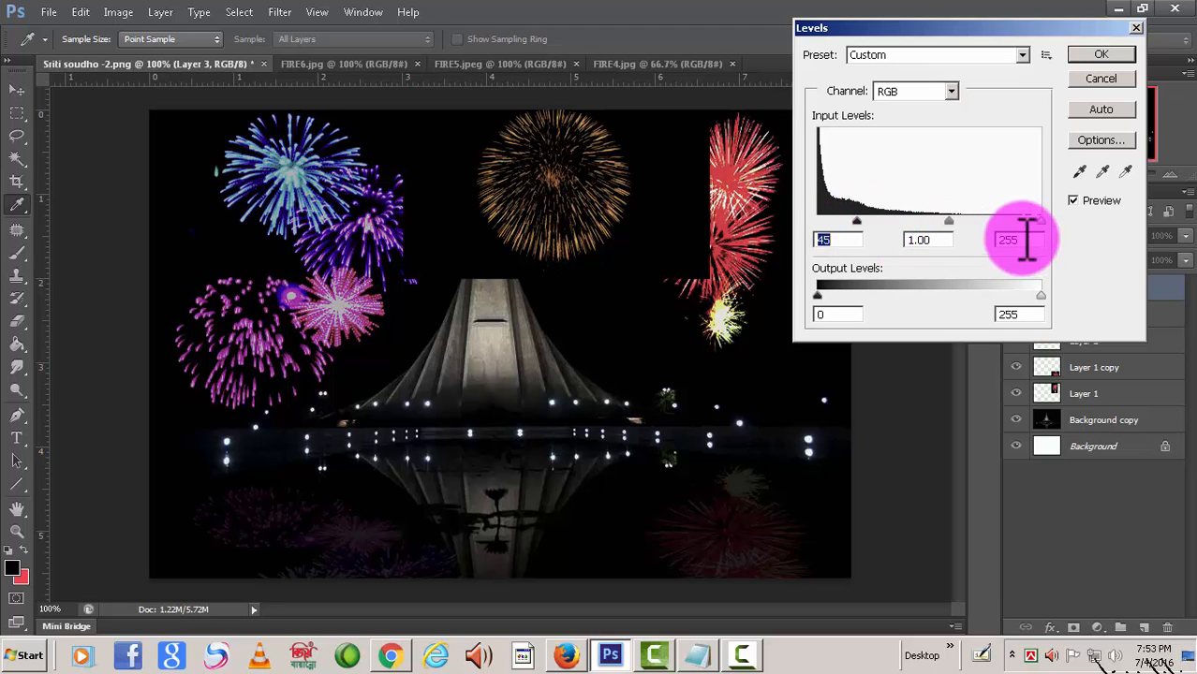
pyautogui.moveTo(1041, 221); pyautogui.dragTo(870, 222)
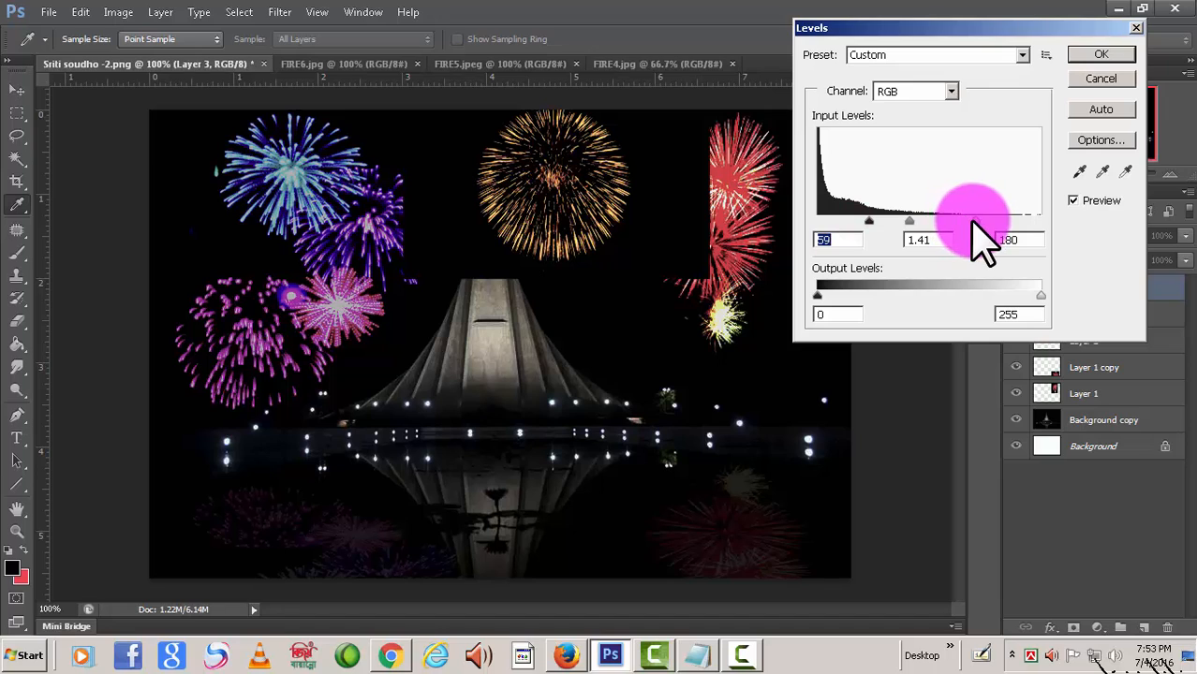
pyautogui.moveTo(973, 222); pyautogui.dragTo(935, 226)
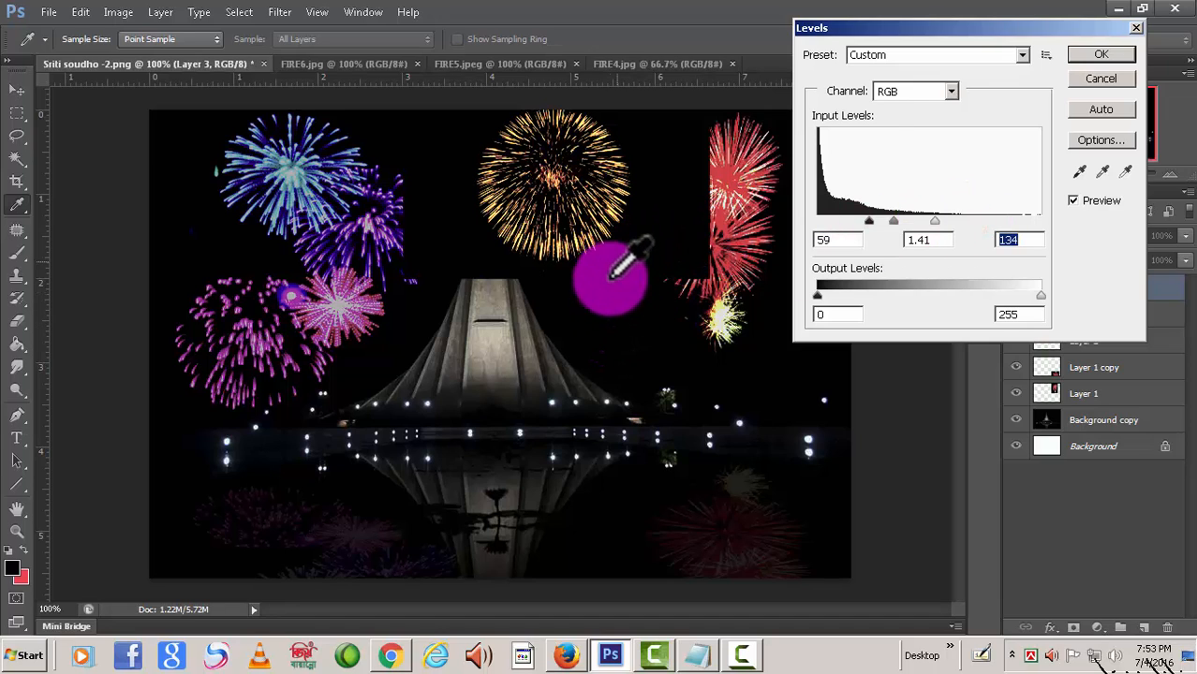
pyautogui.click(1101, 54)
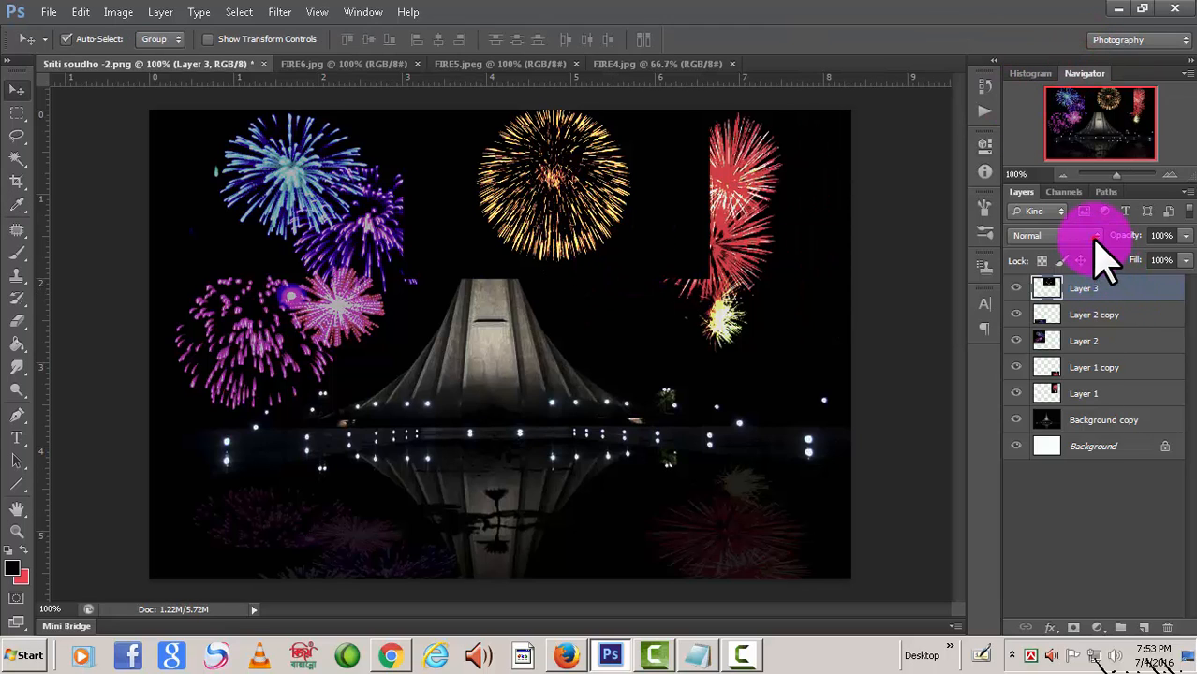
# Set the blend mode of Layer 3 to Screen and shift its golden firework slightly down and to the right
pyautogui.click(1094, 236)
pyautogui.click(1051, 167)
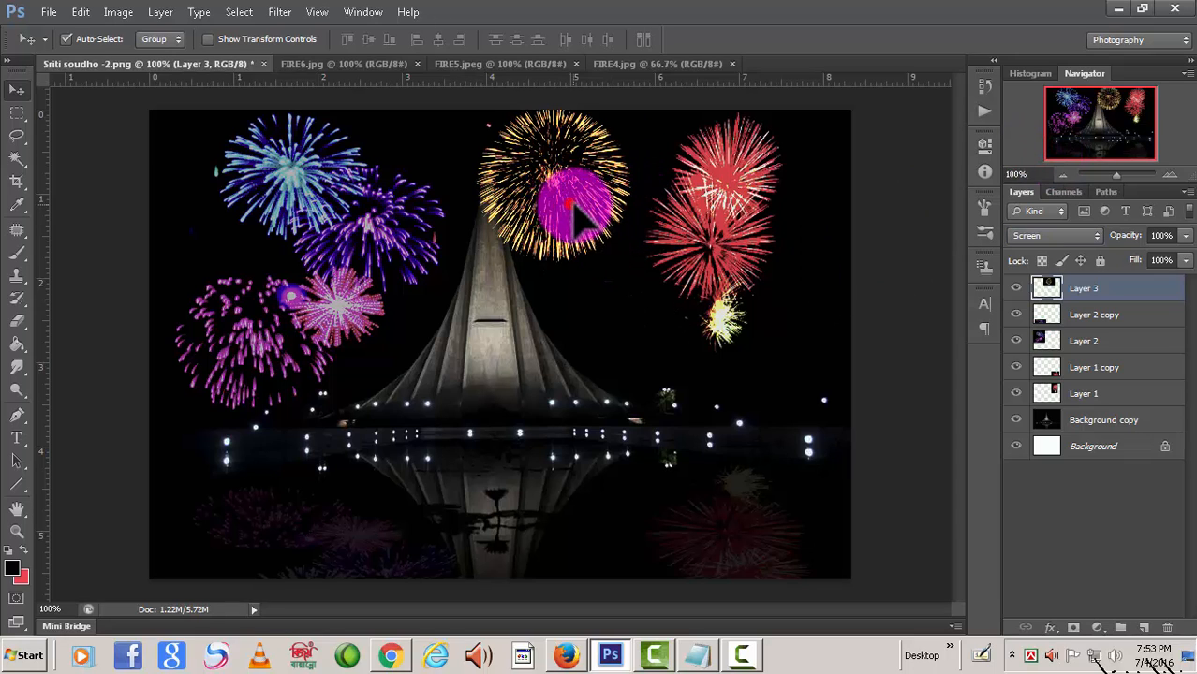
pyautogui.moveTo(570, 206); pyautogui.dragTo(568, 224)
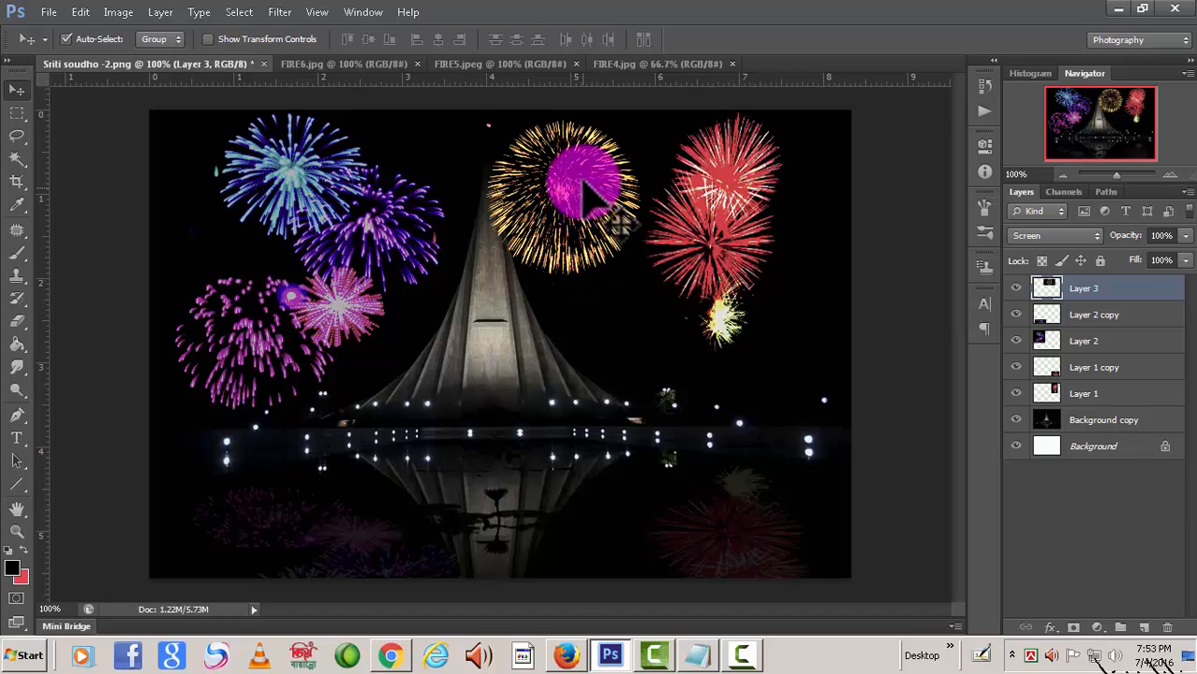
# Duplicate Layer 3 as Layer 3 copy within the same document
pyautogui.rightClick(1084, 288)
pyautogui.click(1001, 190)
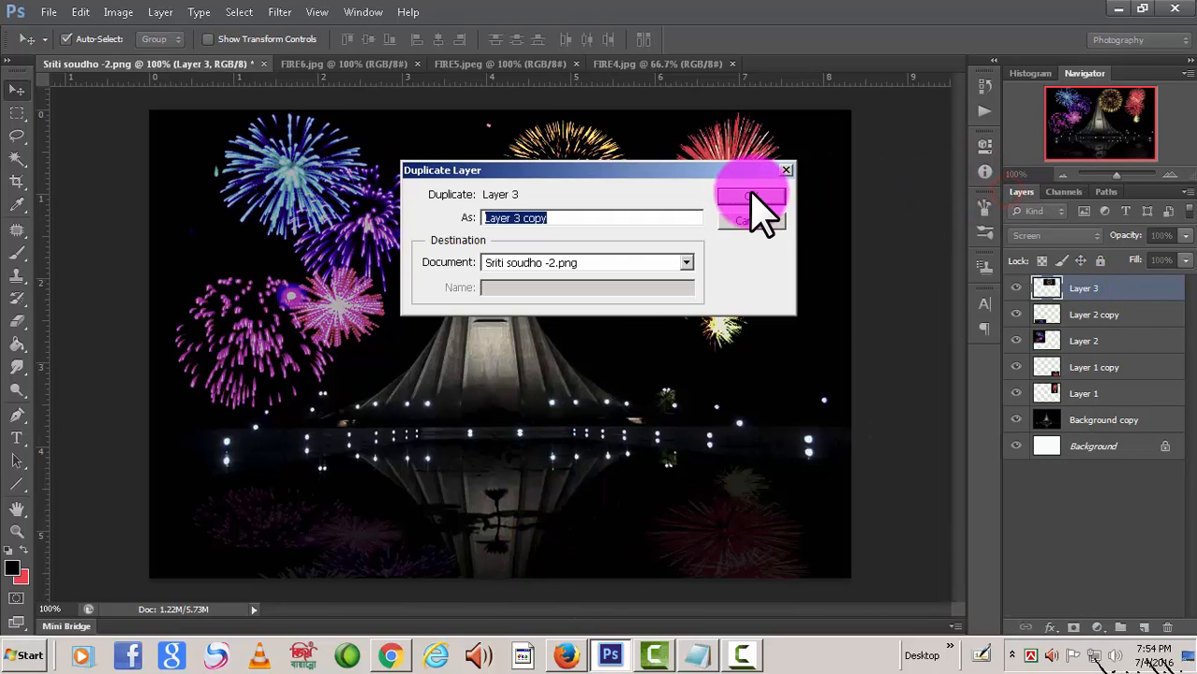
pyautogui.click(752, 199)
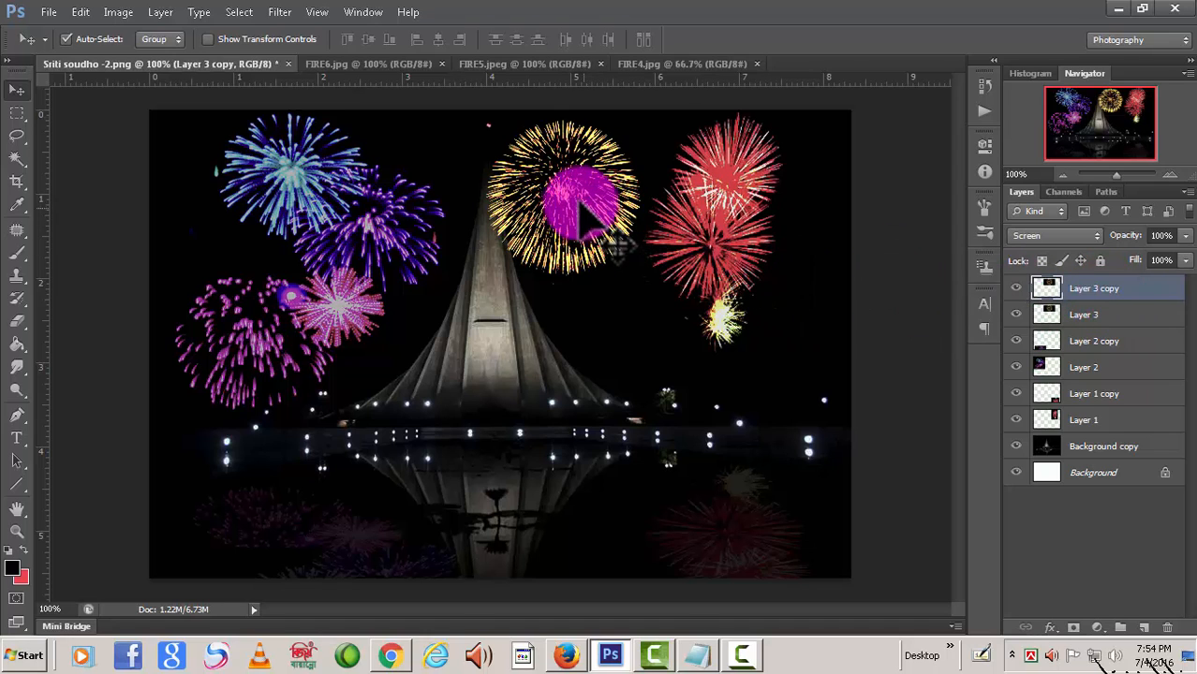
# Flip Layer 3 copy vertically, scale it to about 69.1% width and 73.6% height, and place it in the water below the golden firework
pyautogui.moveTo(577, 203)
pyautogui.mouseDown()
pyautogui.moveTo(576, 247)
pyautogui.moveTo(578, 219)
pyautogui.mouseUp()
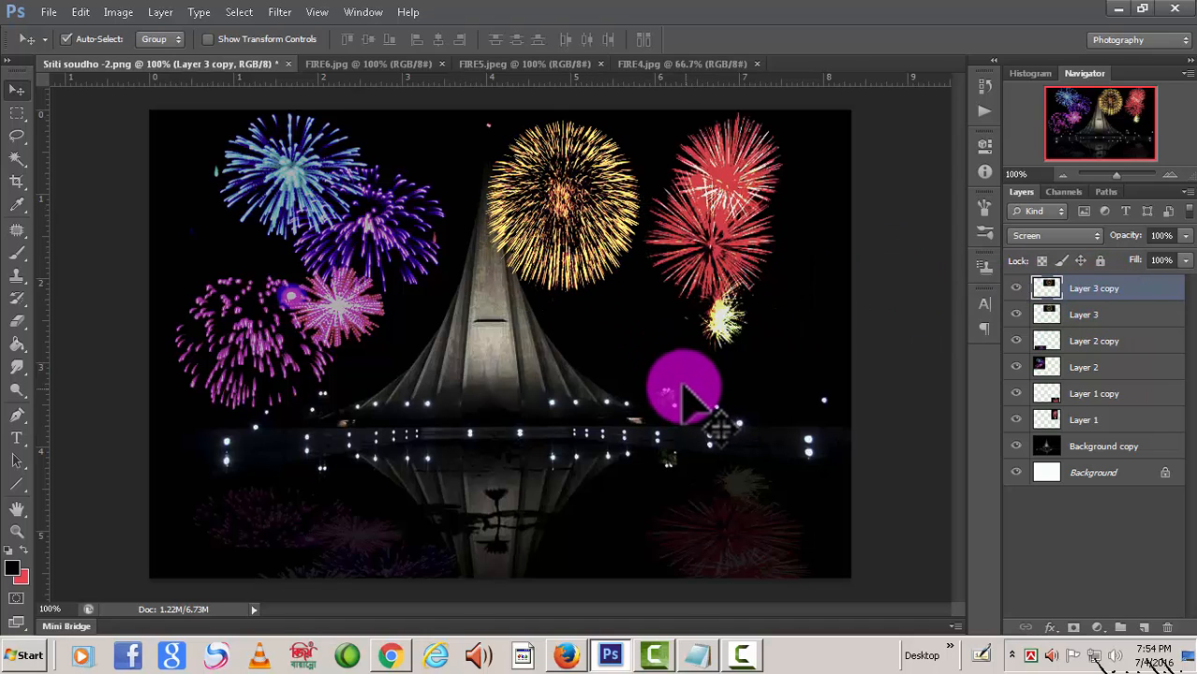
pyautogui.hotkey('ctrl', 't')
pyautogui.moveTo(561, 135); pyautogui.dragTo(562, 468)
pyautogui.moveTo(569, 414); pyautogui.dragTo(573, 543)
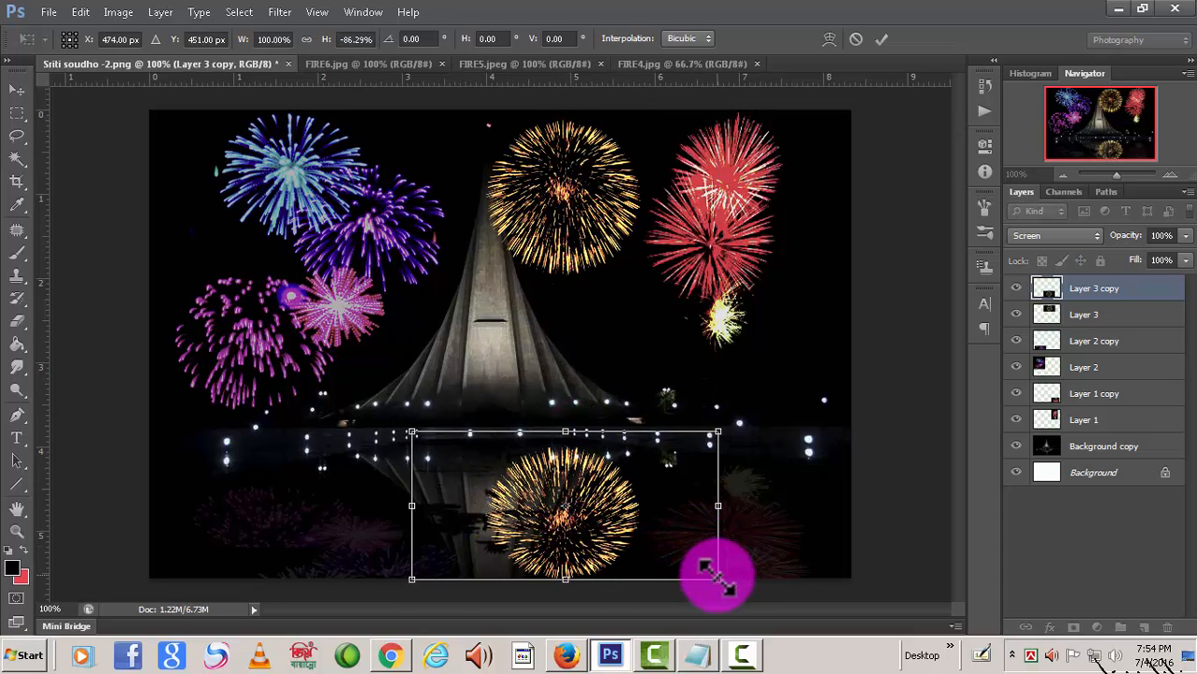
pyautogui.moveTo(717, 578); pyautogui.dragTo(646, 538)
pyautogui.moveTo(540, 495); pyautogui.dragTo(571, 496)
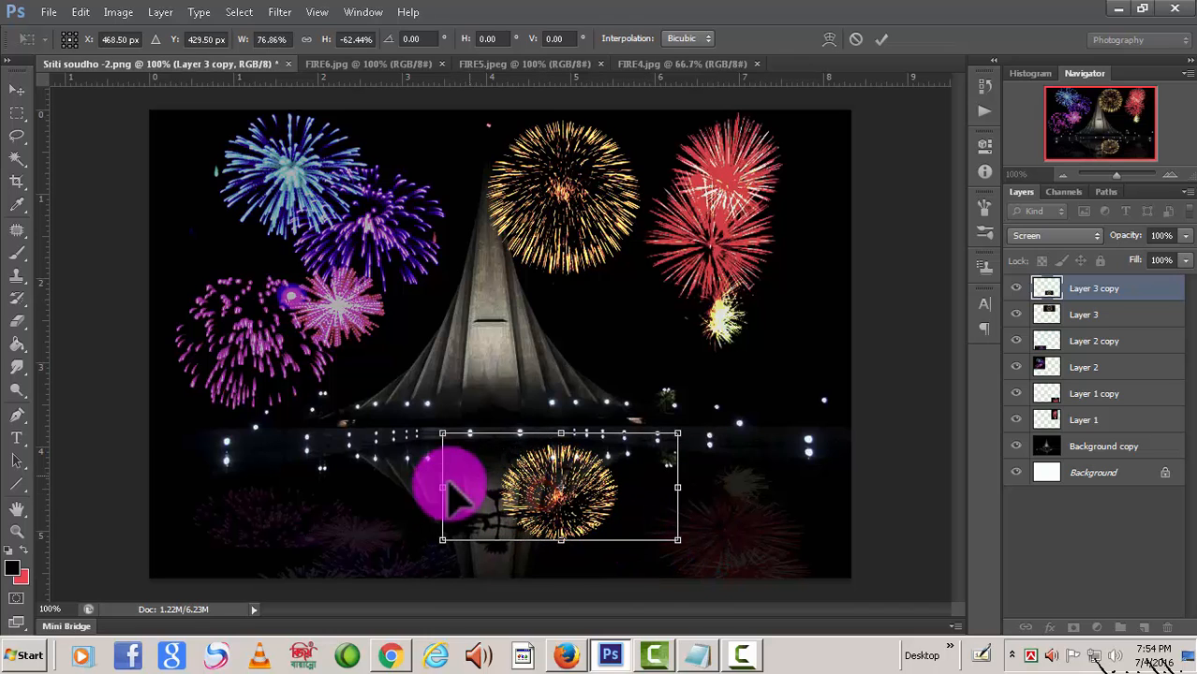
pyautogui.moveTo(442, 488); pyautogui.dragTo(480, 488)
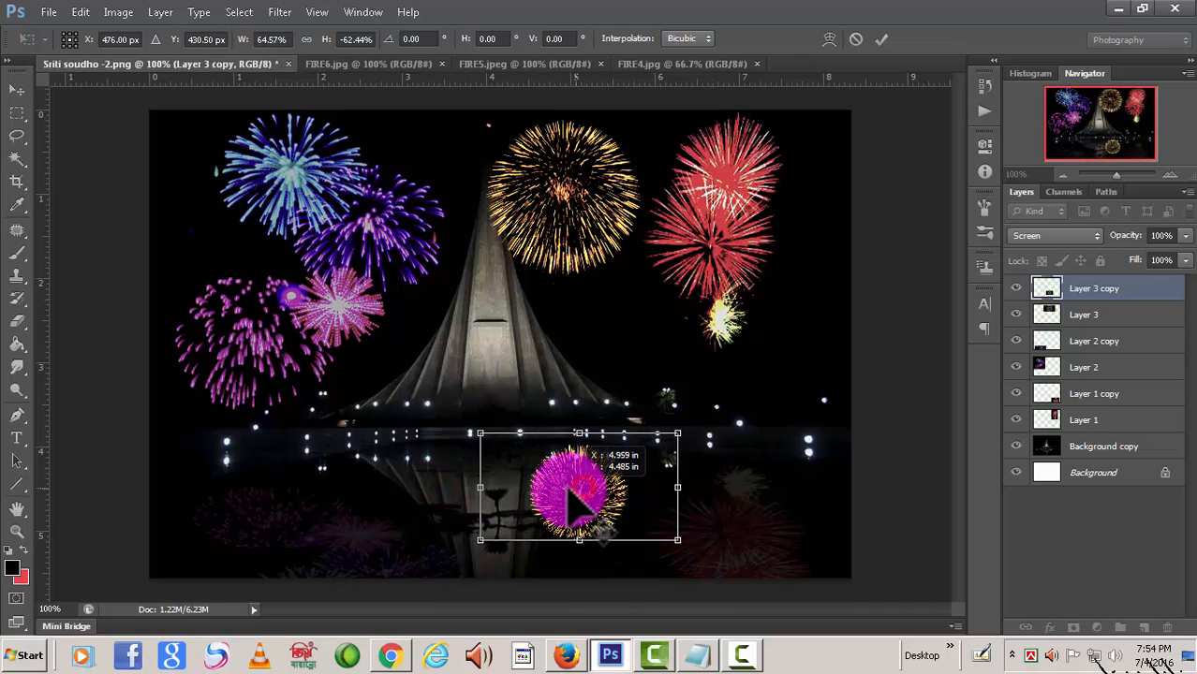
pyautogui.moveTo(575, 494); pyautogui.dragTo(589, 491)
pyautogui.moveTo(568, 548); pyautogui.dragTo(571, 564)
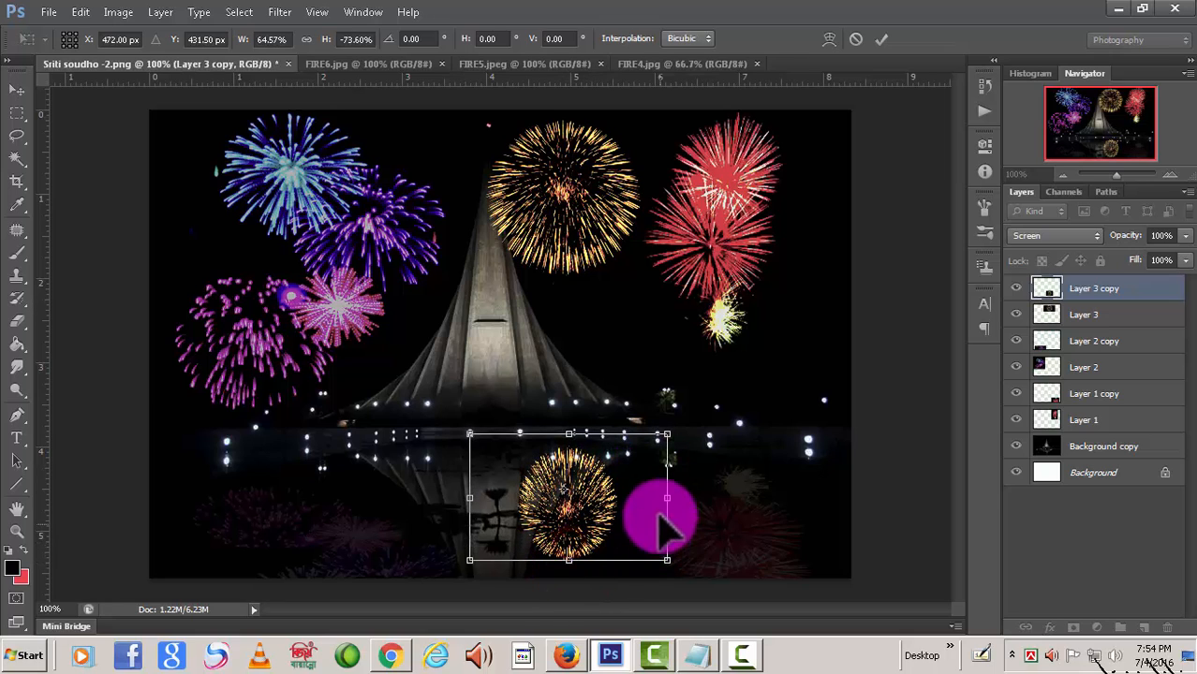
pyautogui.moveTo(669, 499); pyautogui.dragTo(683, 498)
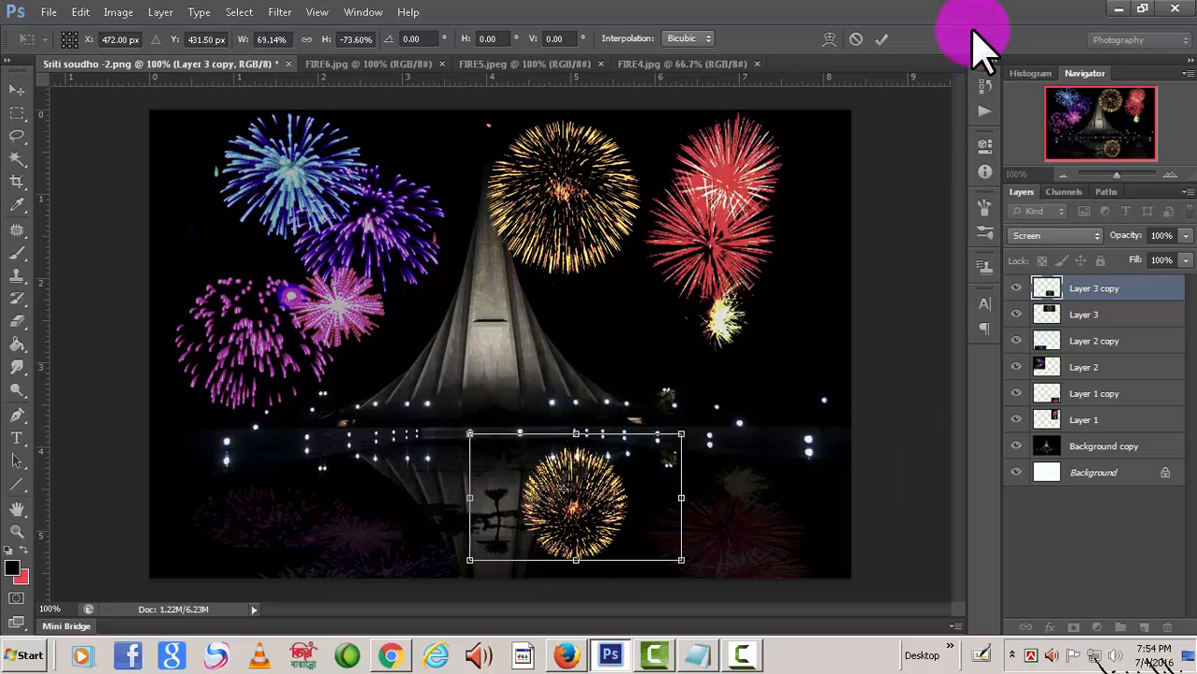
pyautogui.click(878, 39)
# Lower the opacity of Layer 3 copy so the golden firework looks like a faint water reflection
pyautogui.click(1188, 237)
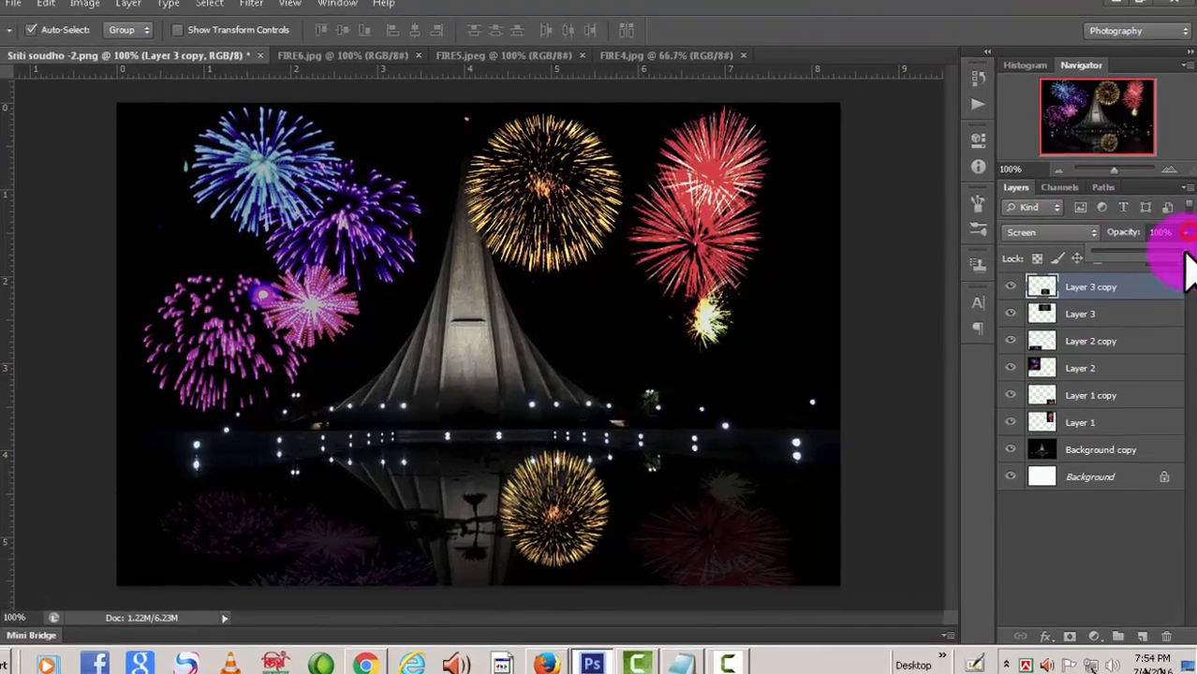
pyautogui.moveTo(1187, 254); pyautogui.dragTo(1109, 255)
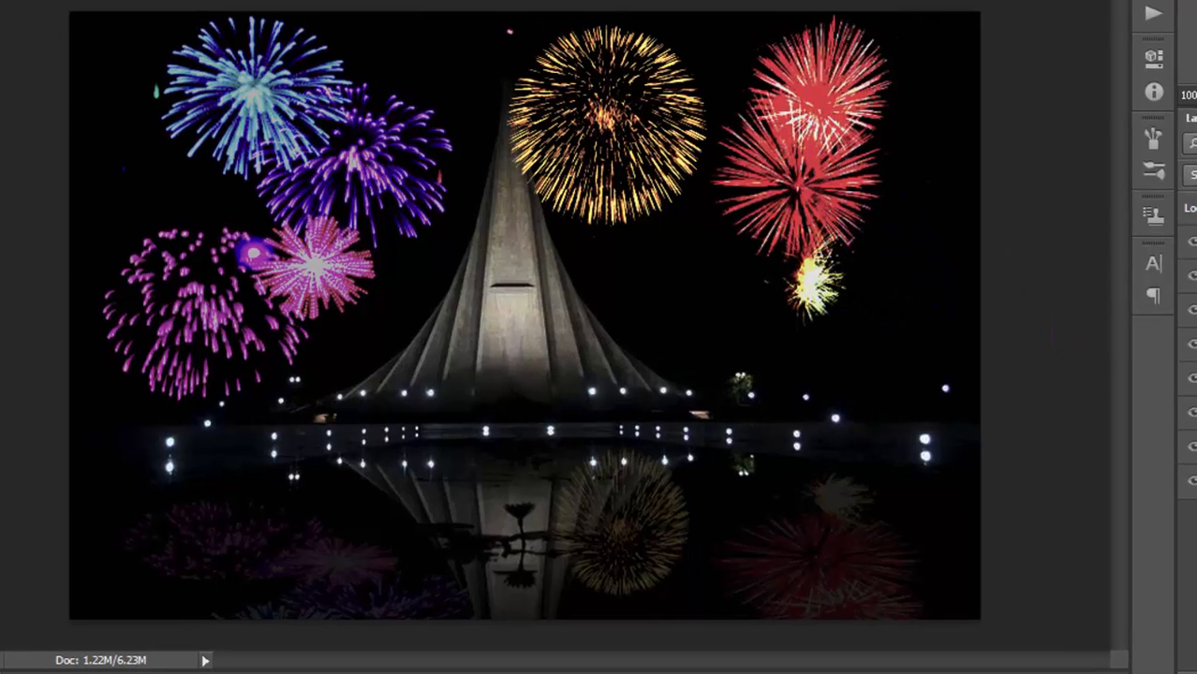
# Move the red fireworks and the golden firework in the sky slightly to the right, clearing the monument's tip
pyautogui.moveTo(847, 167); pyautogui.dragTo(876, 167)
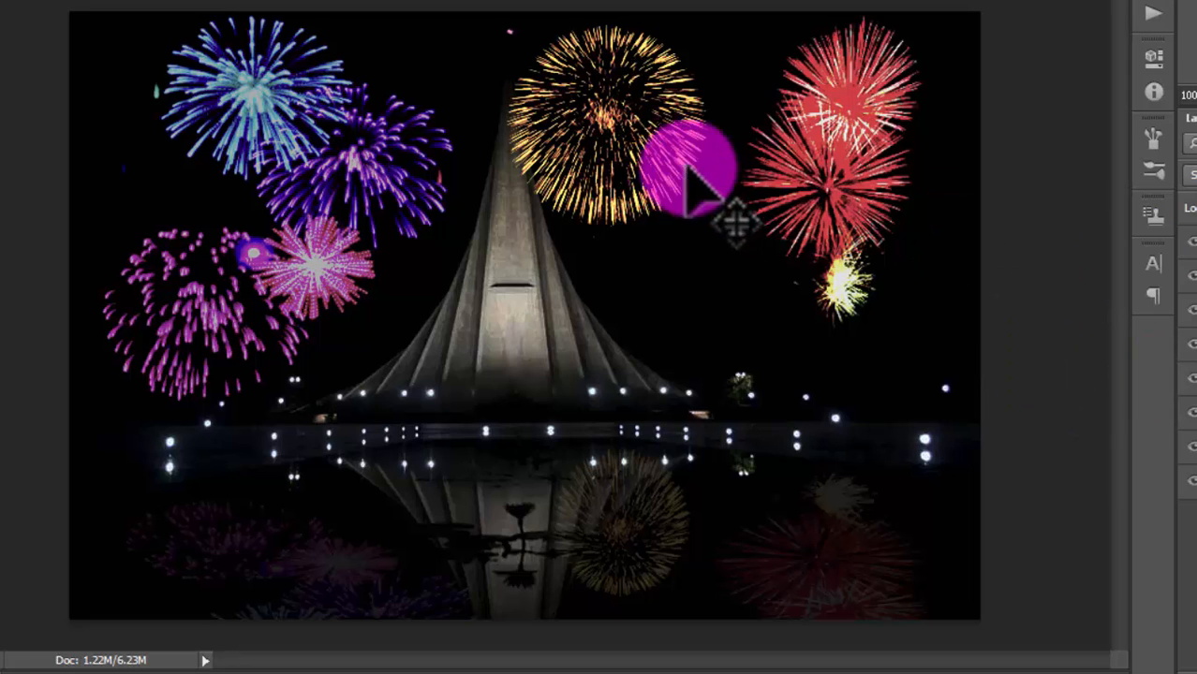
pyautogui.moveTo(654, 148); pyautogui.dragTo(672, 152)
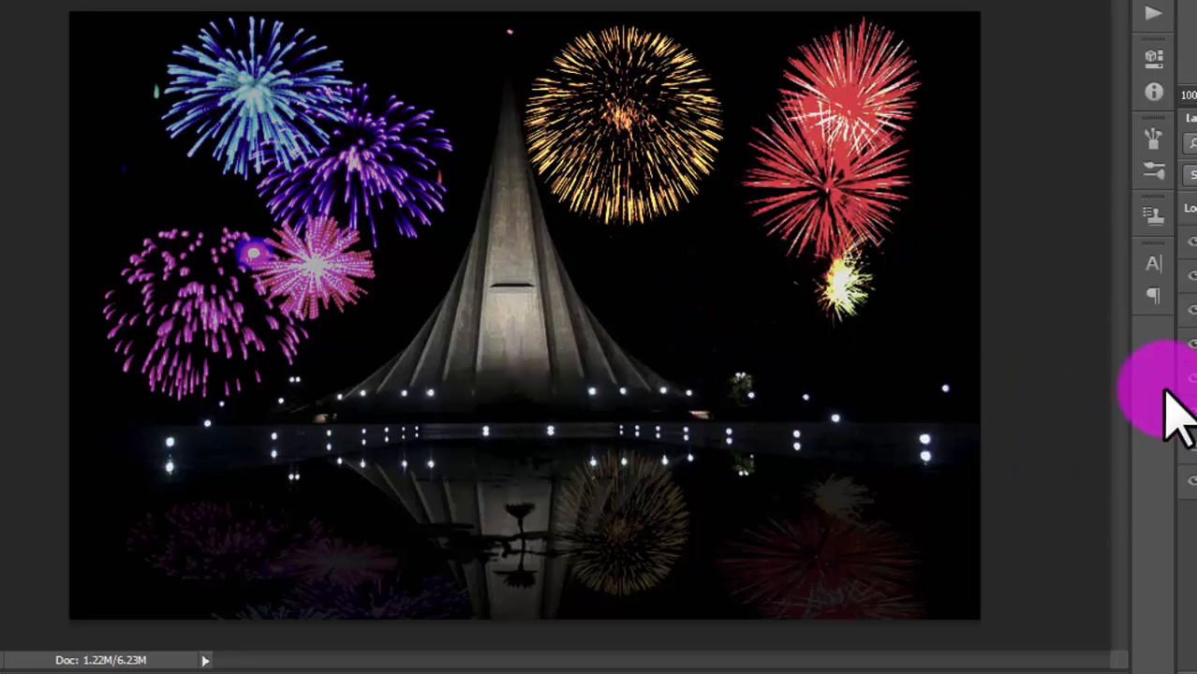